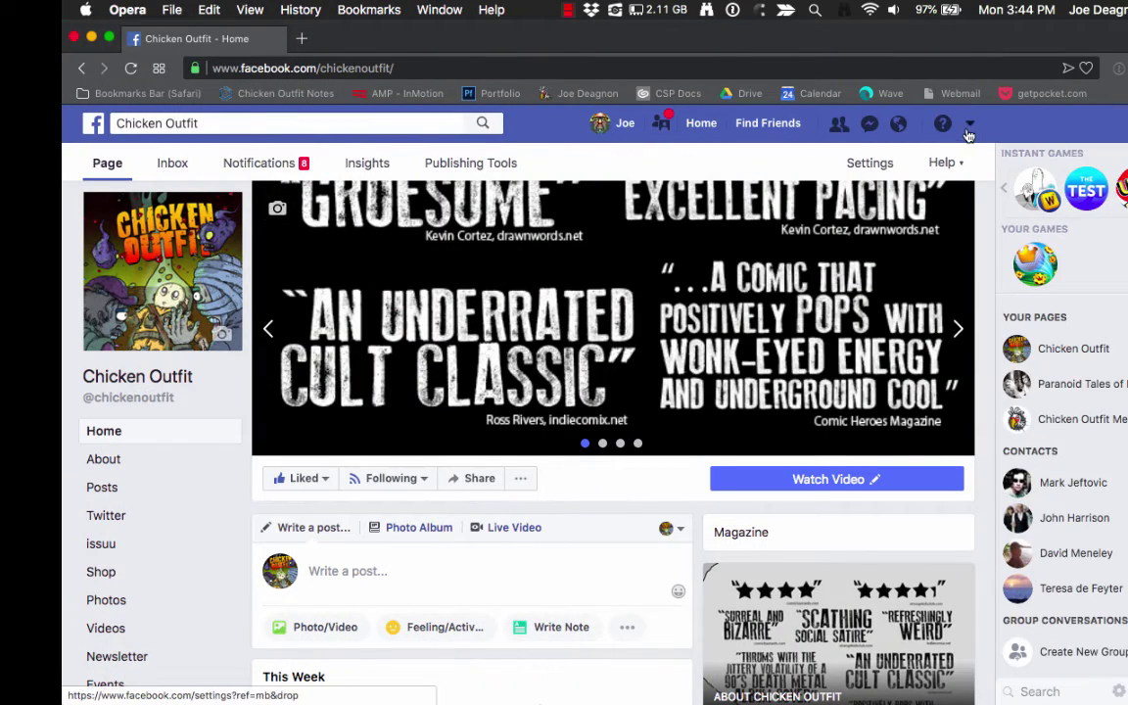
# Leave the browser for the desktop and launch Clip Studio Paint by searching for it in Spotlight
pyautogui.press('super+Tab')
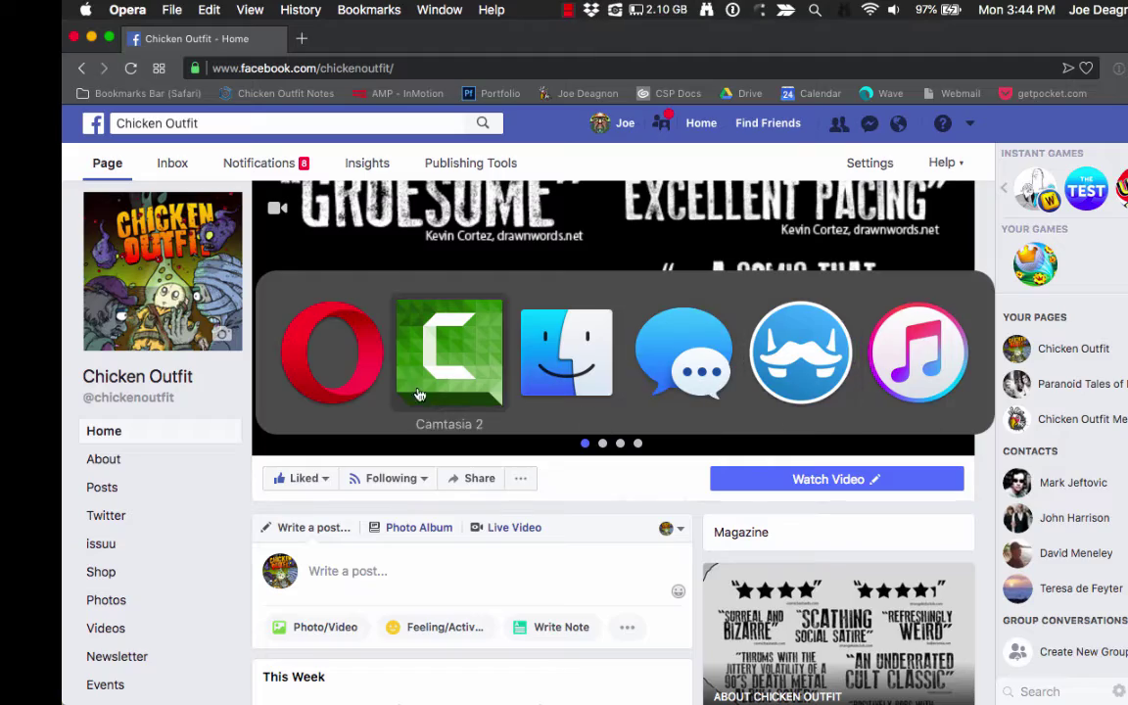
pyautogui.hotkey('ctrl', 'Up')
pyautogui.click(931, 91)
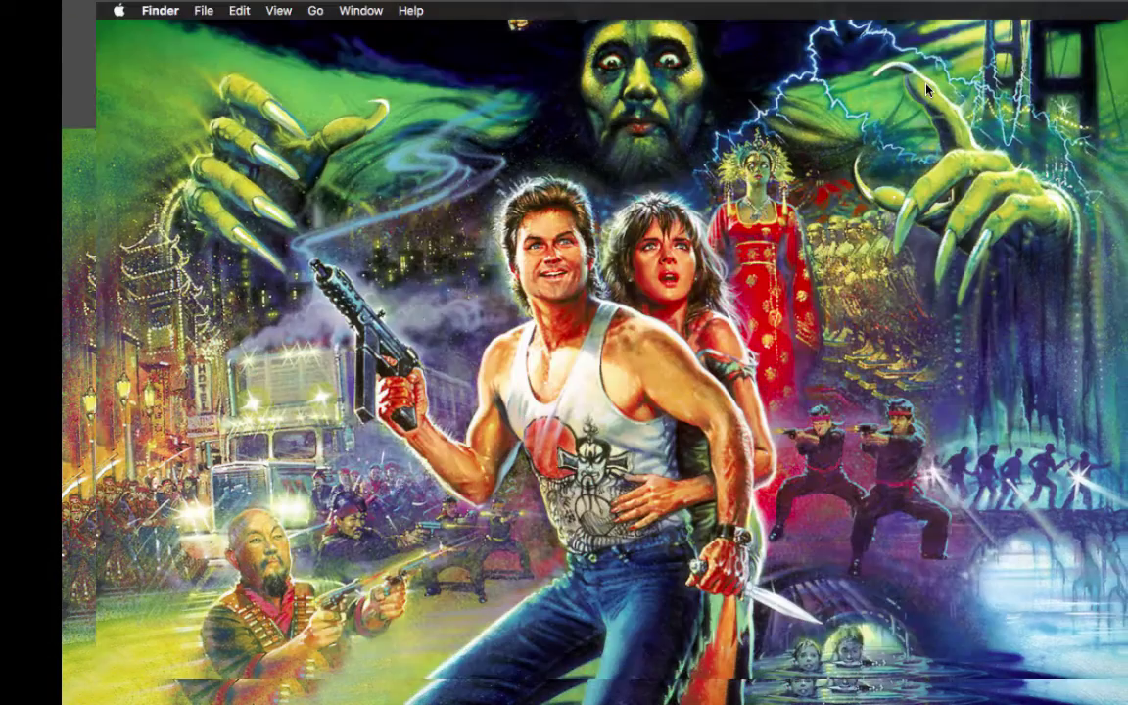
pyautogui.press('super+space')
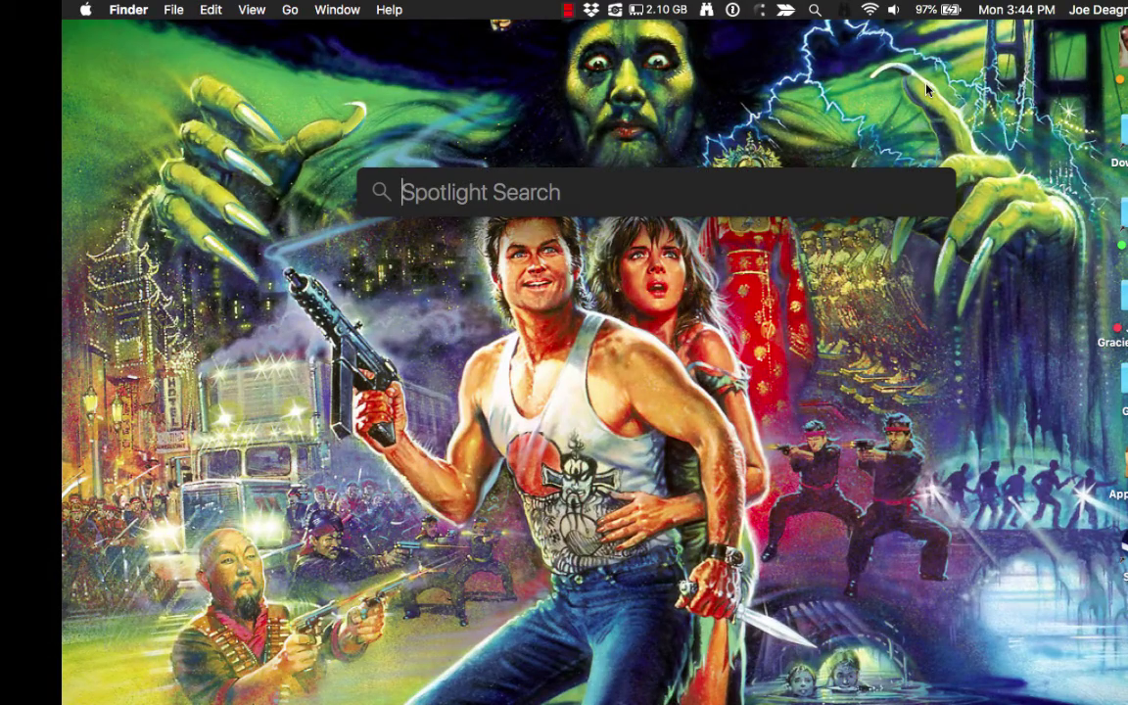
pyautogui.write('clip STUDIO PAINT')
pyautogui.press('Return')
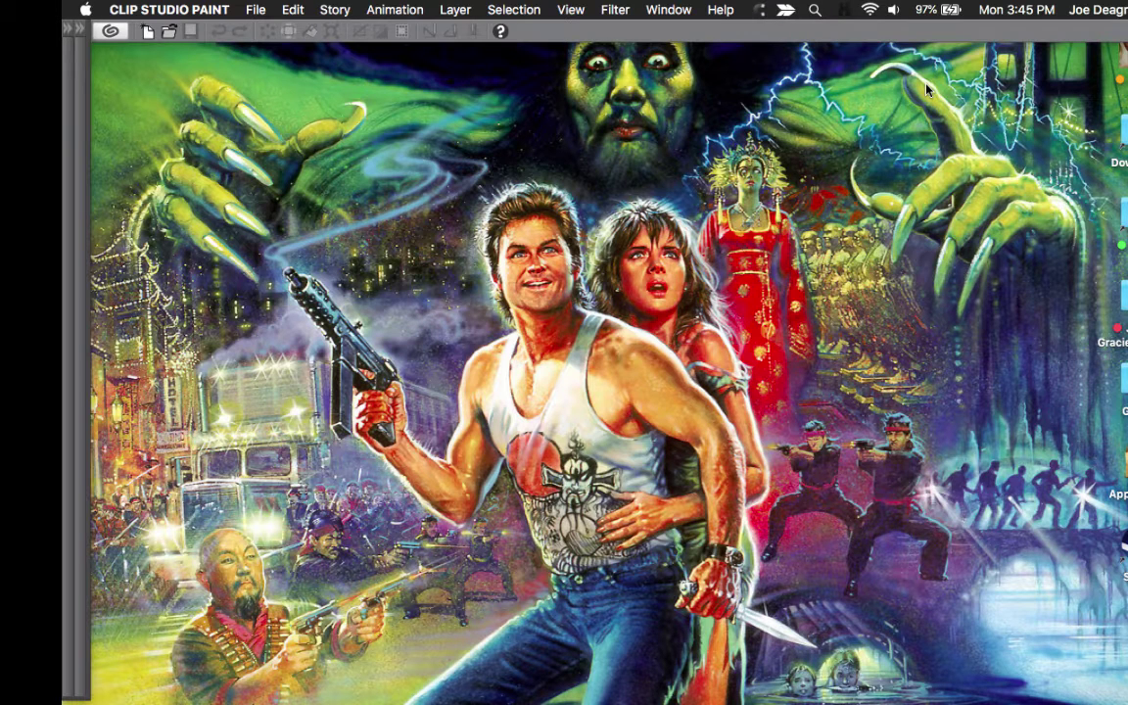
# Open the multi-page comic file Chicken Outfit #4.cmc from the Chicken Outfit #4 folder
pyautogui.press('super+n')
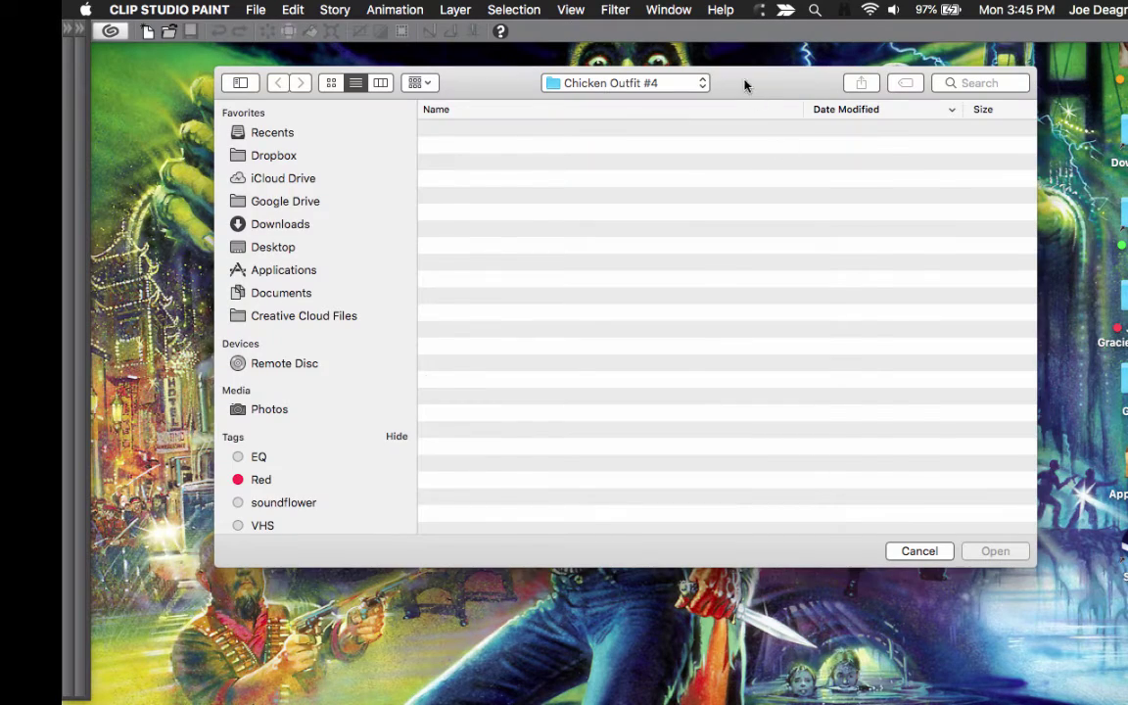
pyautogui.moveTo(744, 86); pyautogui.dragTo(724, 72)
pyautogui.click(623, 239)
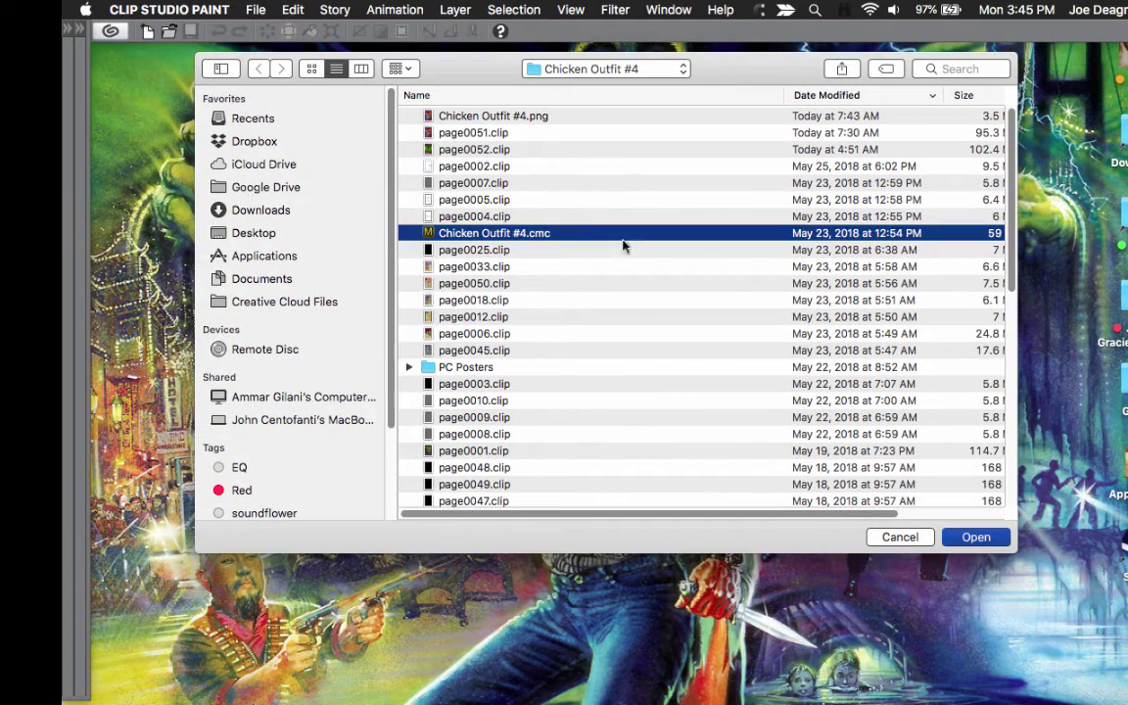
pyautogui.click(975, 538)
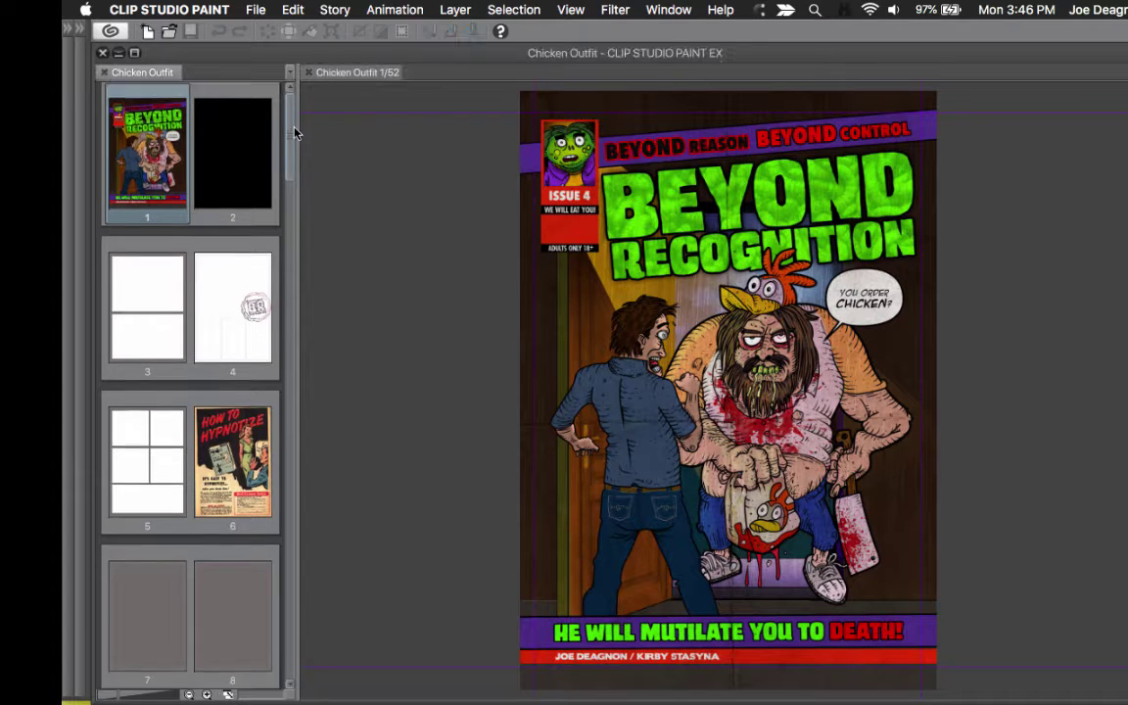
# Open page 52, the Chicken Outfit cover, for a closer look at its artwork
pyautogui.moveTo(291, 132); pyautogui.dragTo(261, 607)
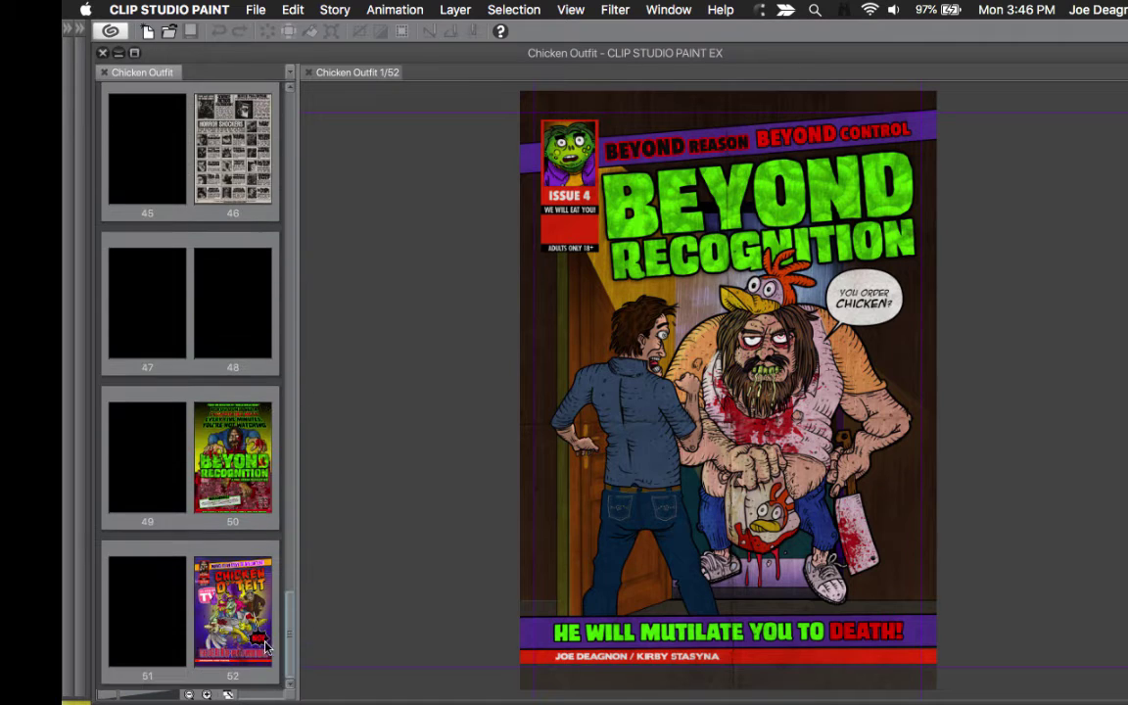
pyautogui.click(220, 549)
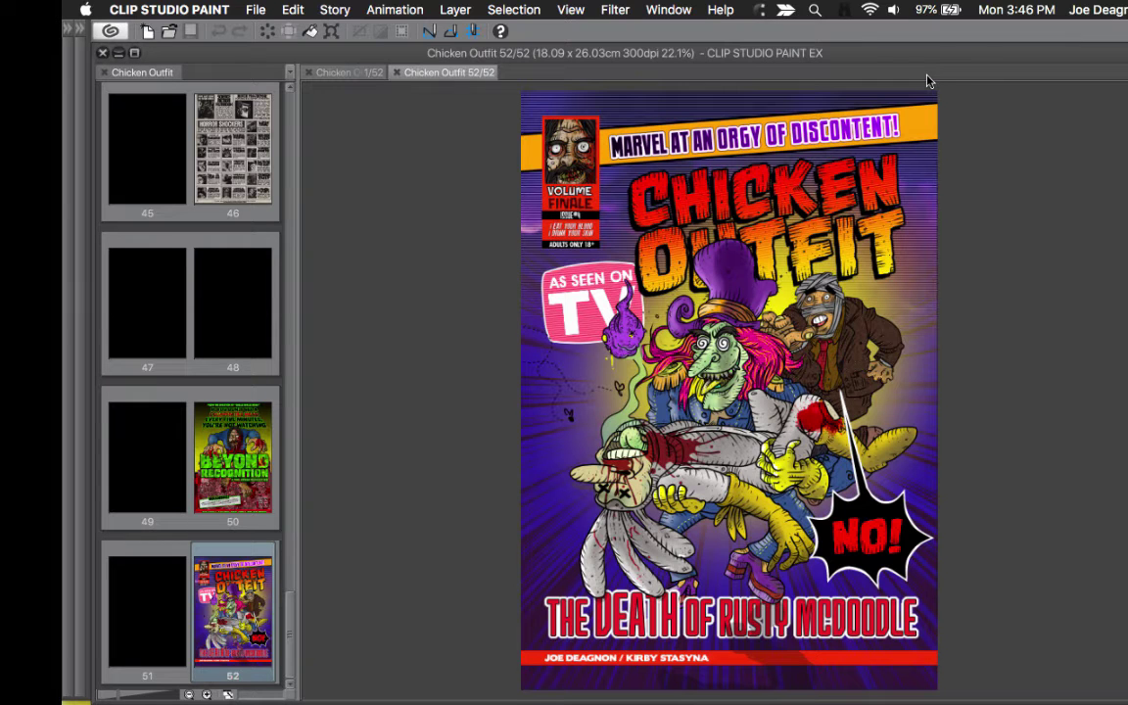
pyautogui.scroll(1, 767, 376)
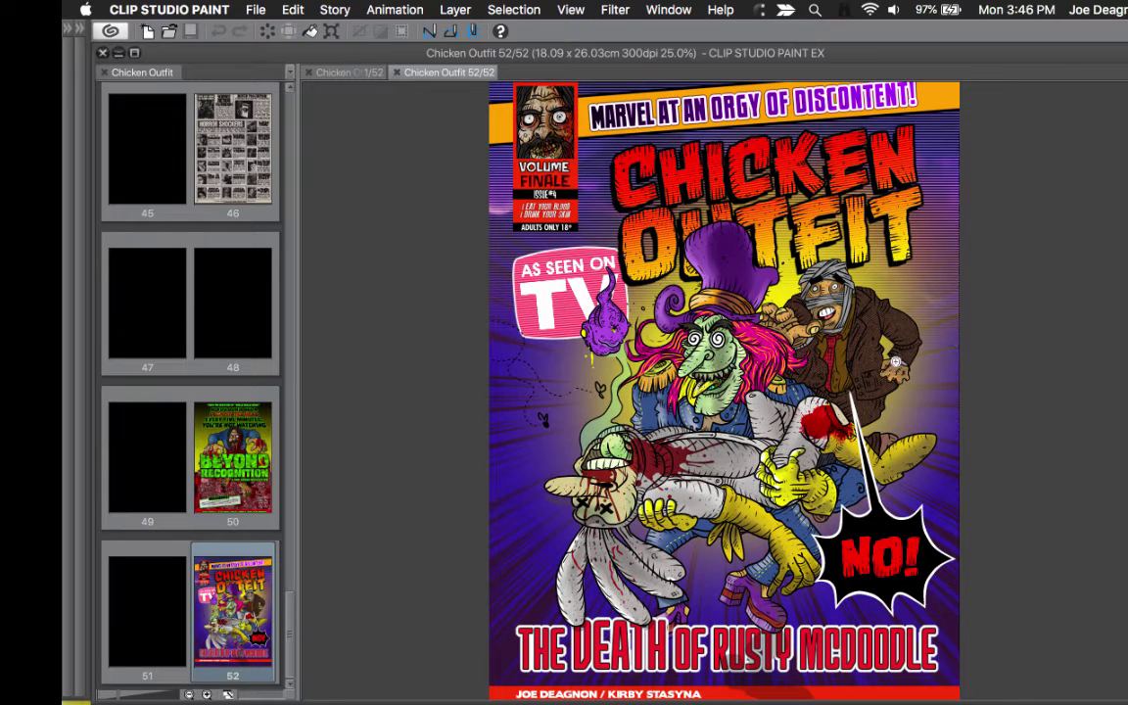
pyautogui.scroll(1, 860, 364)
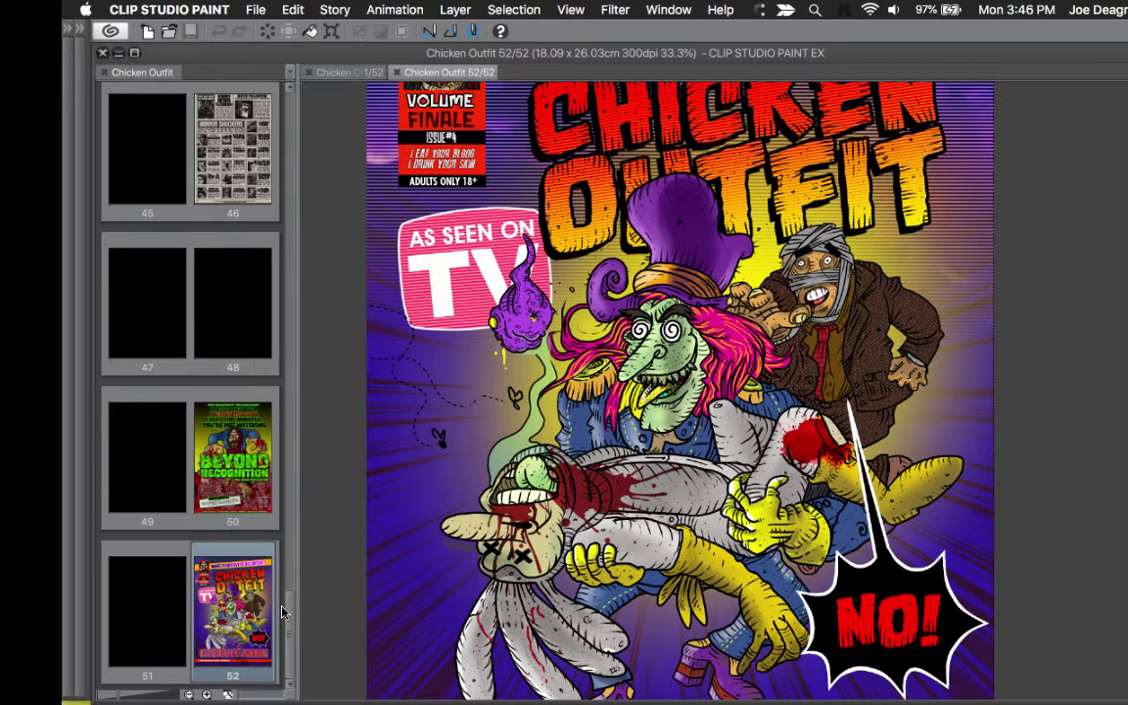
# Look through the comic's page thumbnails from first to last and inspect the characters on the page 52 cover
pyautogui.moveTo(289, 599); pyautogui.dragTo(385, 116)
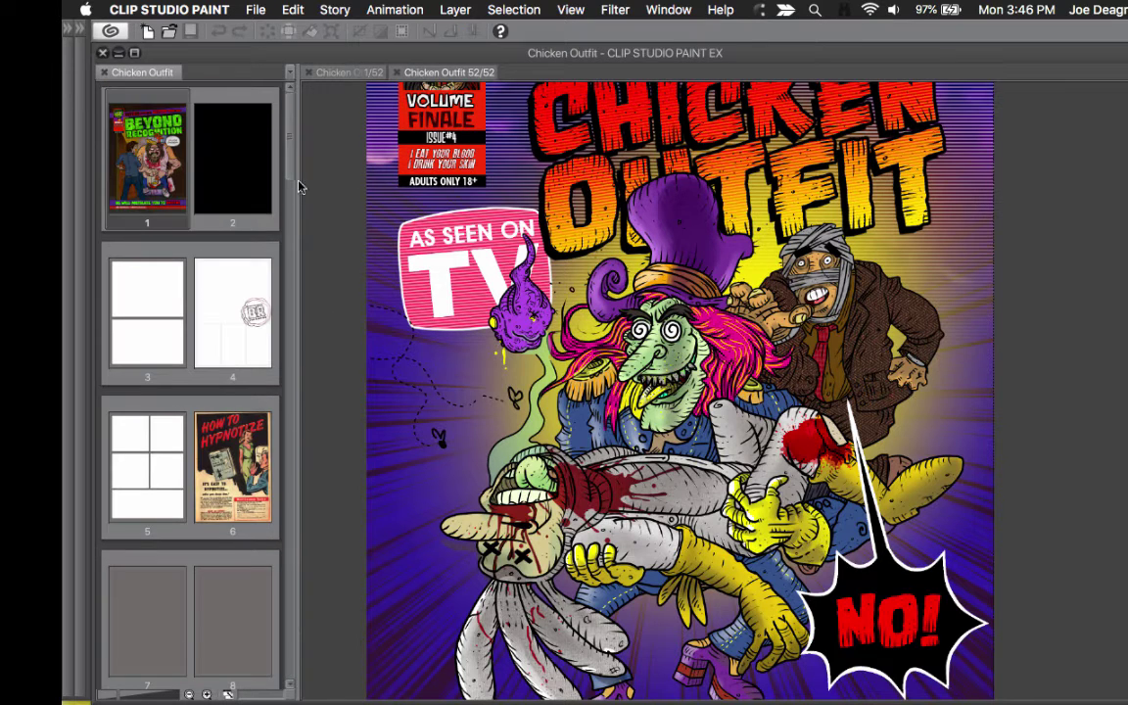
pyautogui.scroll(-3, 279, 216)
pyautogui.scroll(-15, 278, 216)
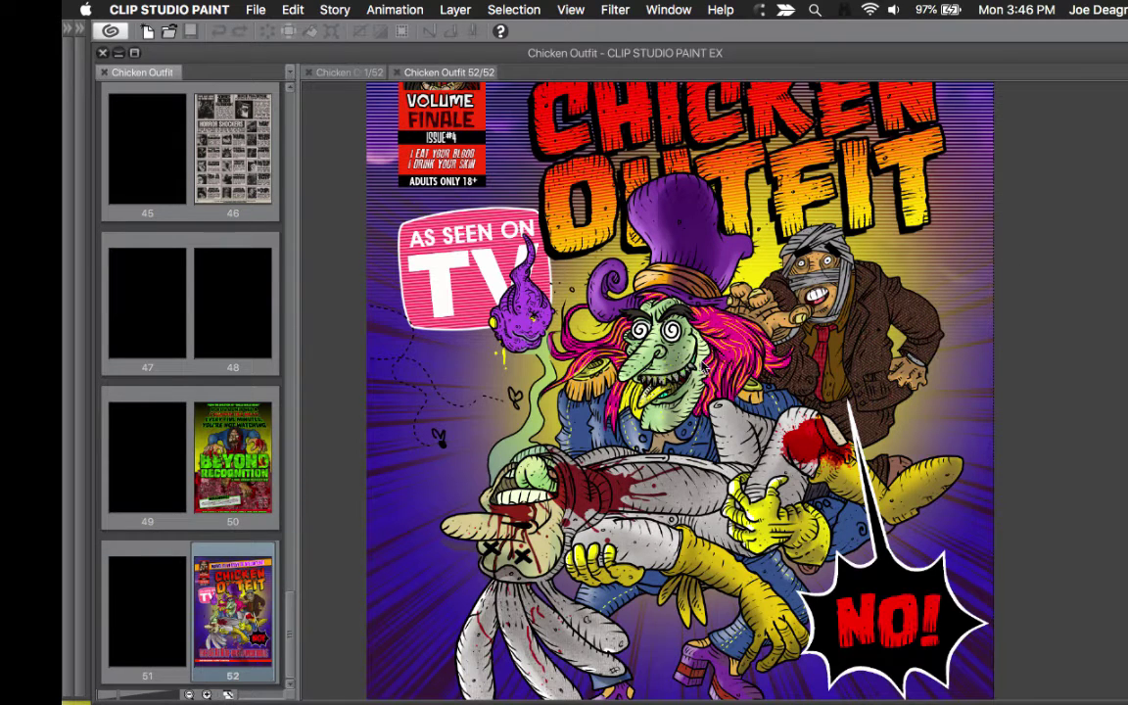
pyautogui.scroll(1, 872, 366)
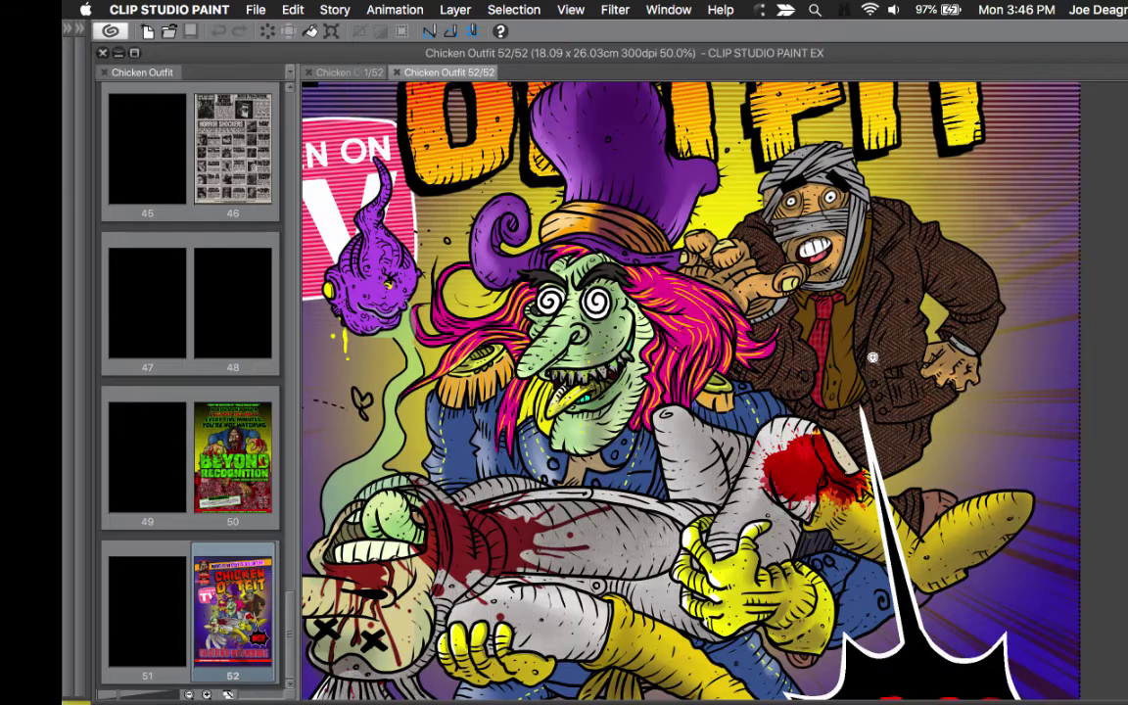
pyautogui.press('super+0')
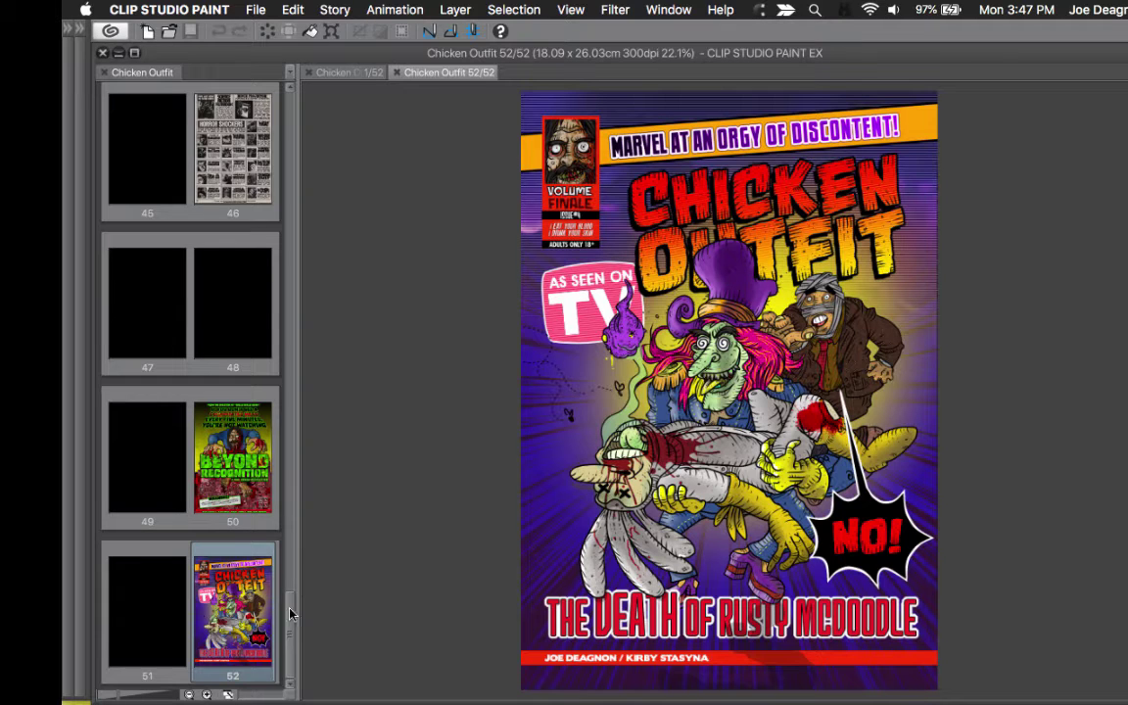
# Open page 3 of the comic and display the tool and layer palettes around it
pyautogui.moveTo(289, 613); pyautogui.dragTo(290, 110)
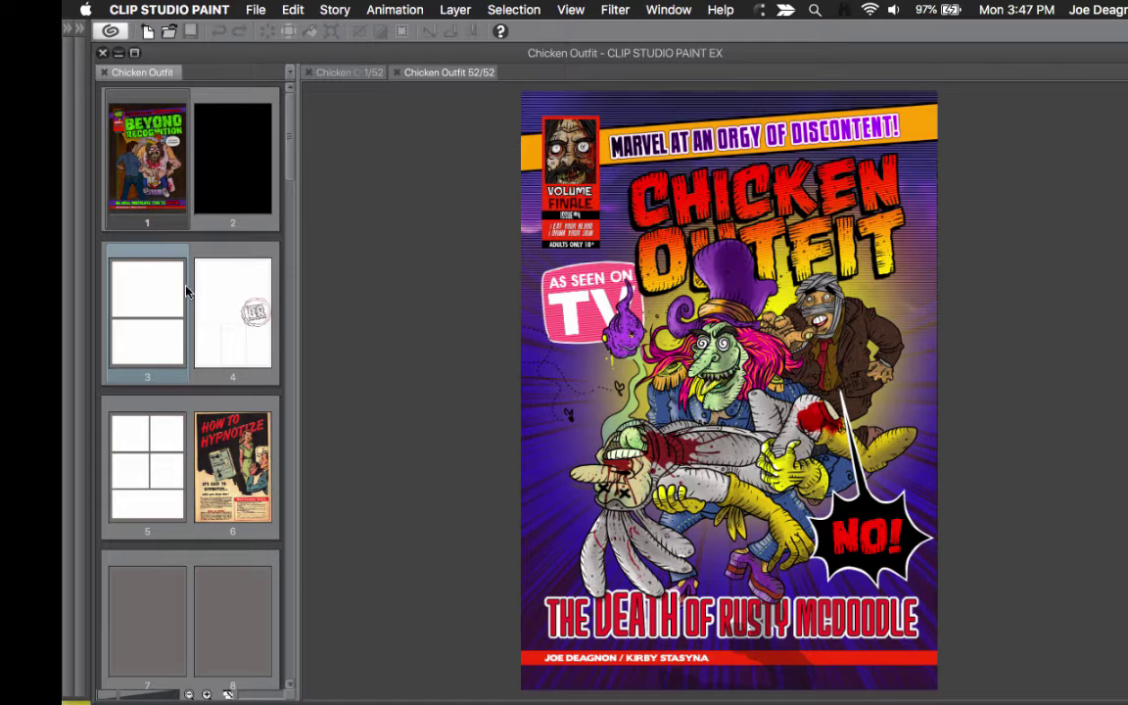
pyautogui.click(151, 293)
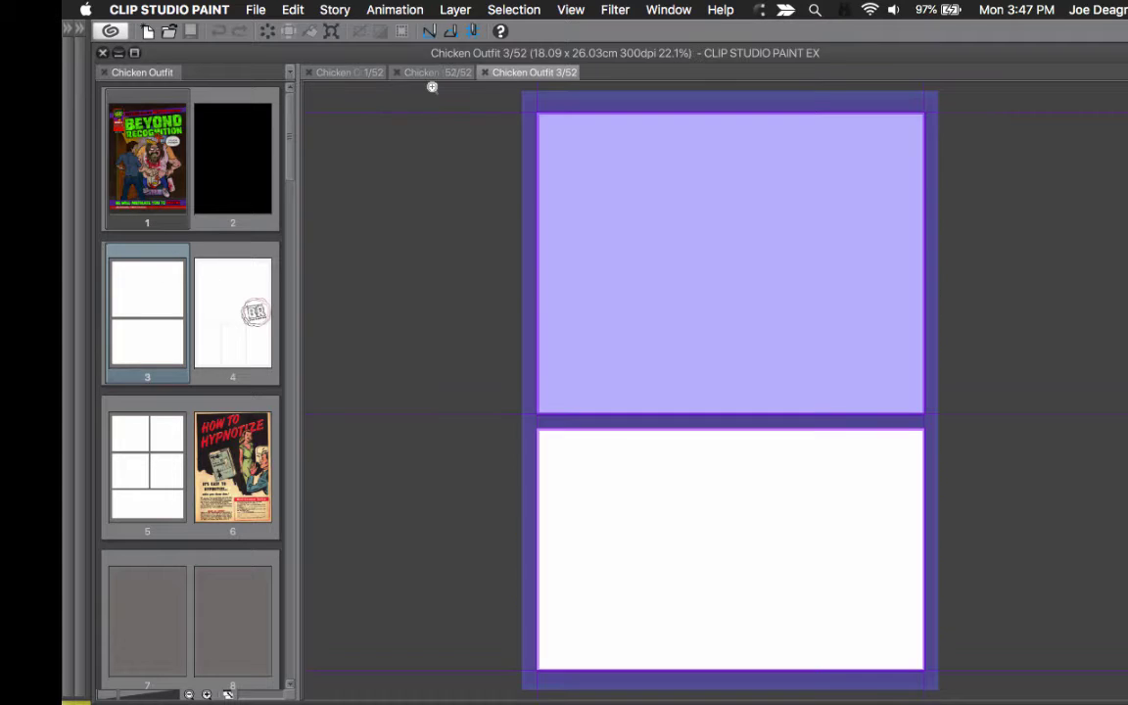
pyautogui.press('Tab')
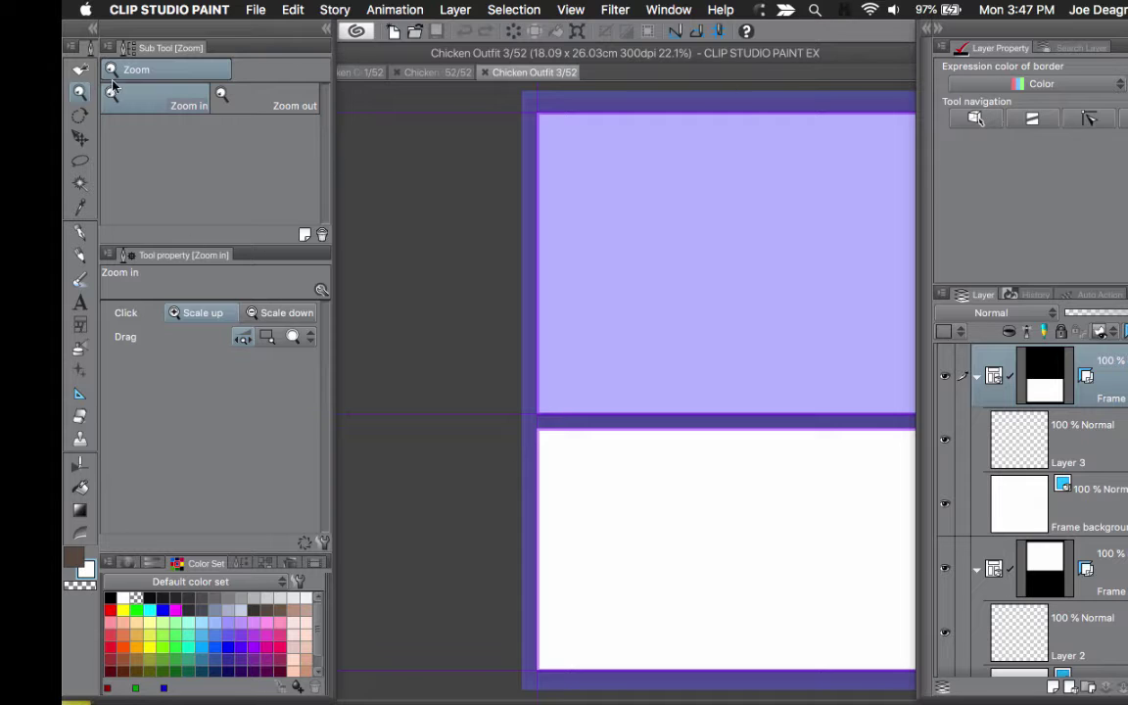
pyautogui.moveTo(770, 280); pyautogui.dragTo(653, 280)
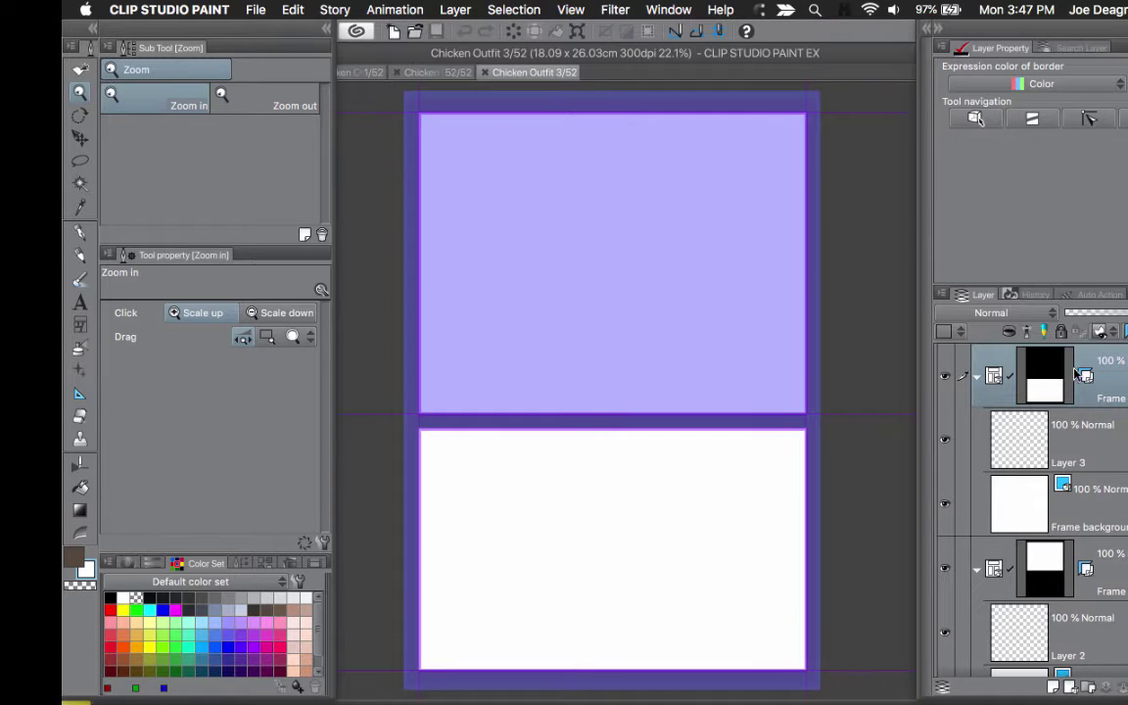
# Collapse the two panel frame folders on page 3 and hide them both
pyautogui.click(977, 377)
pyautogui.click(976, 440)
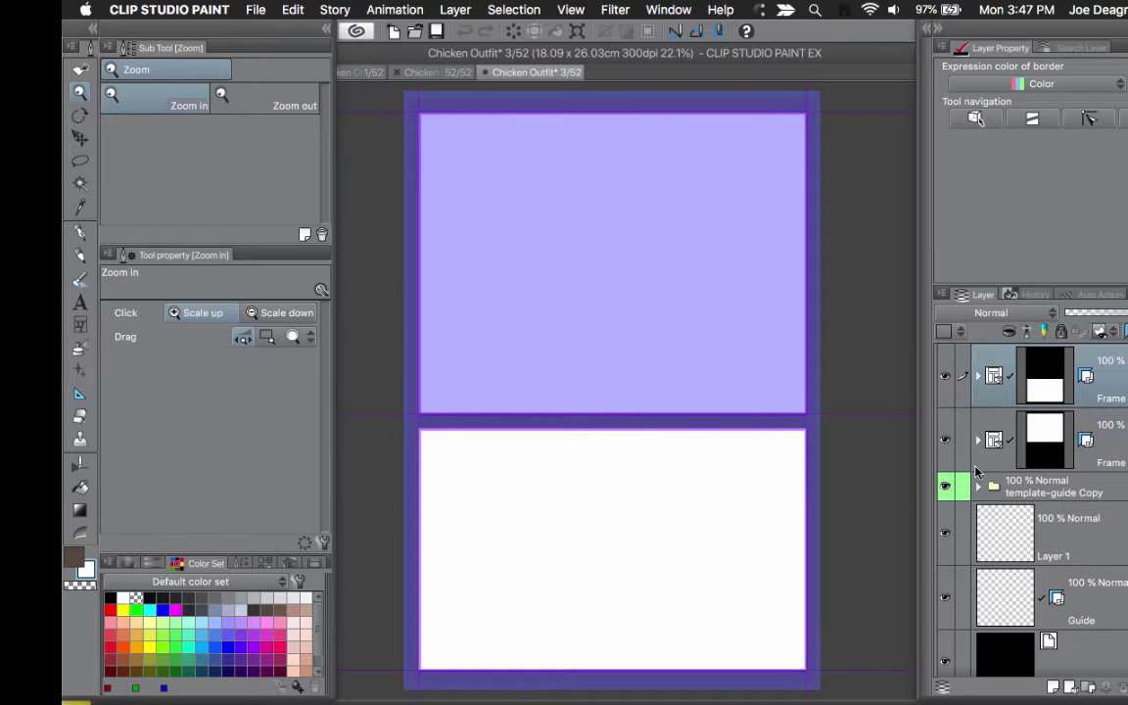
pyautogui.moveTo(945, 375); pyautogui.dragTo(945, 439)
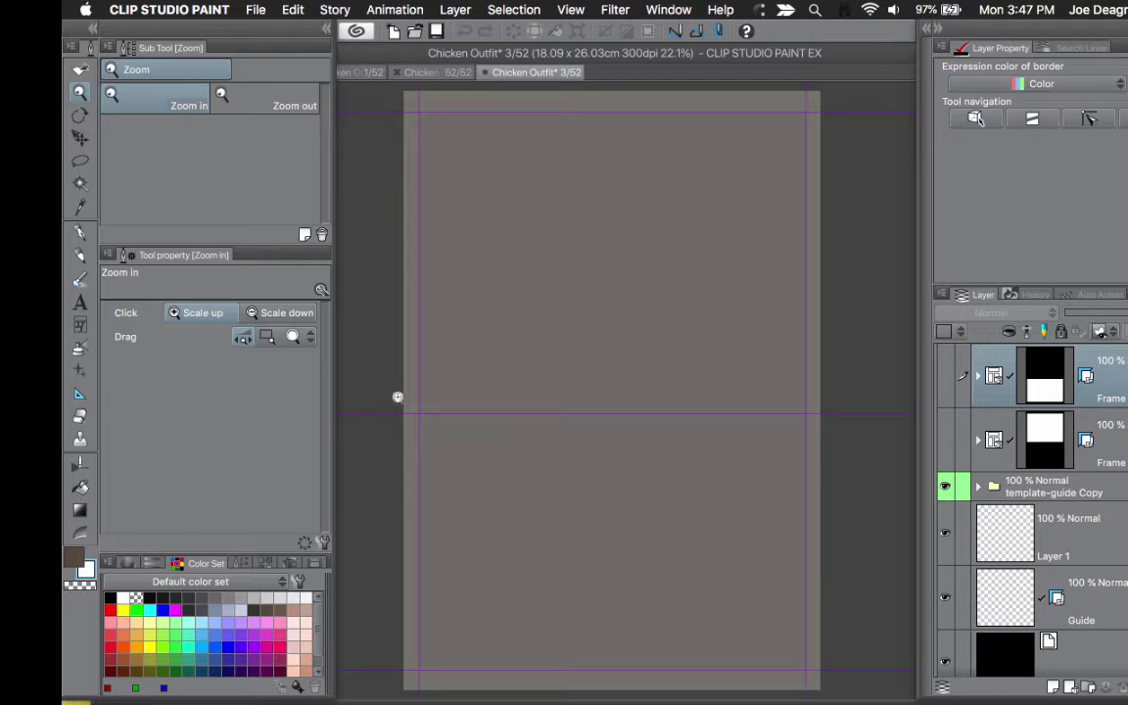
# Examine the template guide's margin area along the page edge, ending with the whole page in view
pyautogui.moveTo(397, 396); pyautogui.dragTo(476, 423)
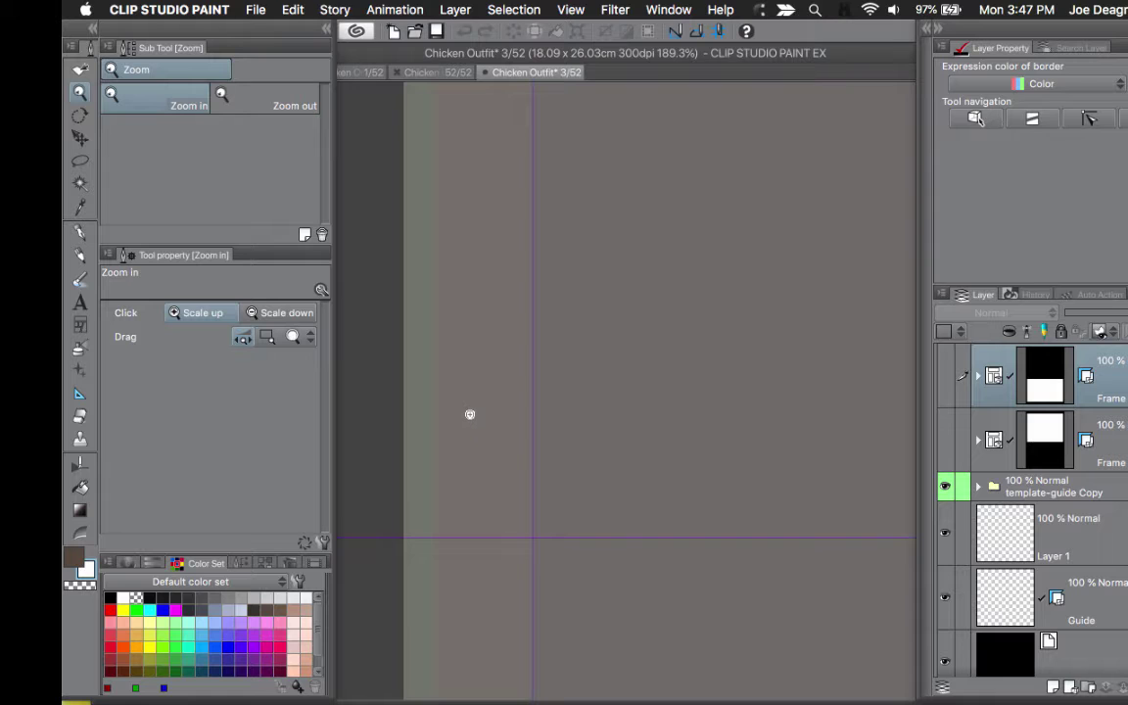
pyautogui.press('super+0')
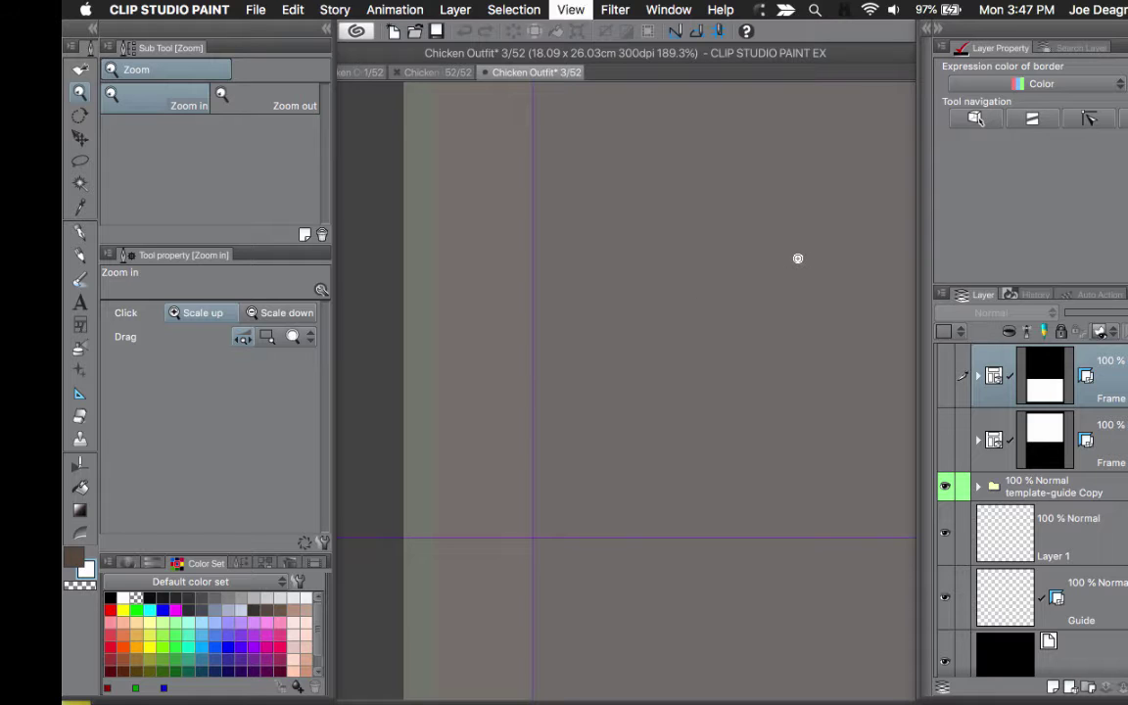
pyautogui.moveTo(728, 226); pyautogui.dragTo(611, 231)
pyautogui.press('Tab')
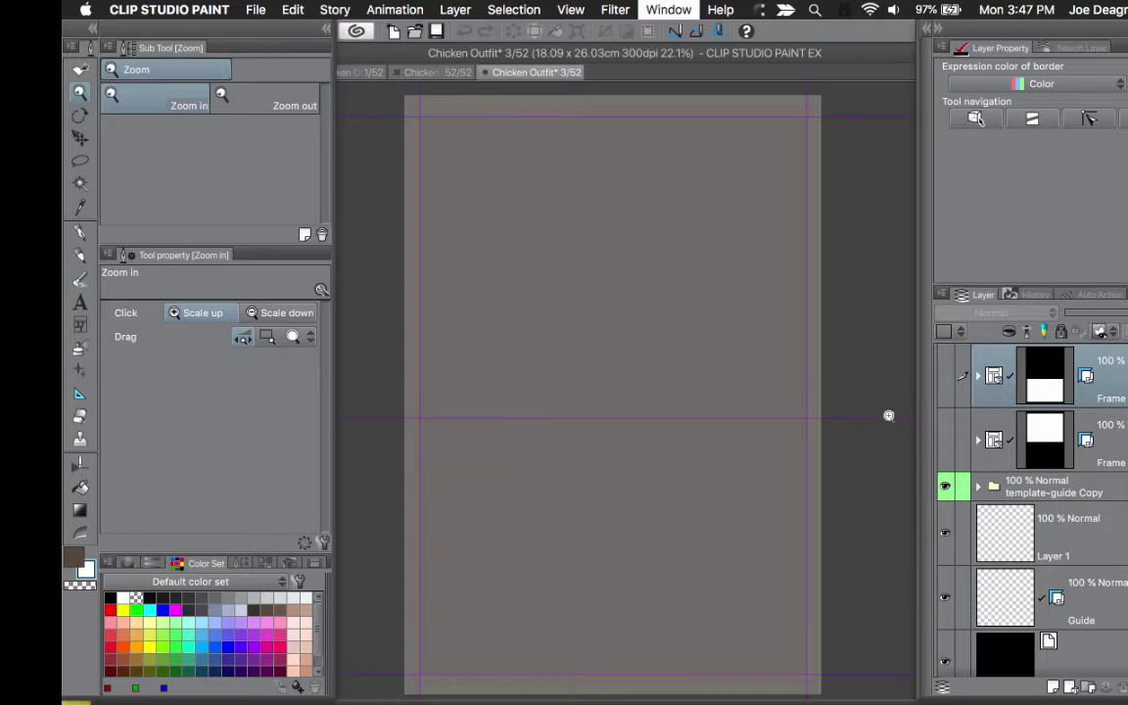
pyautogui.press('Tab')
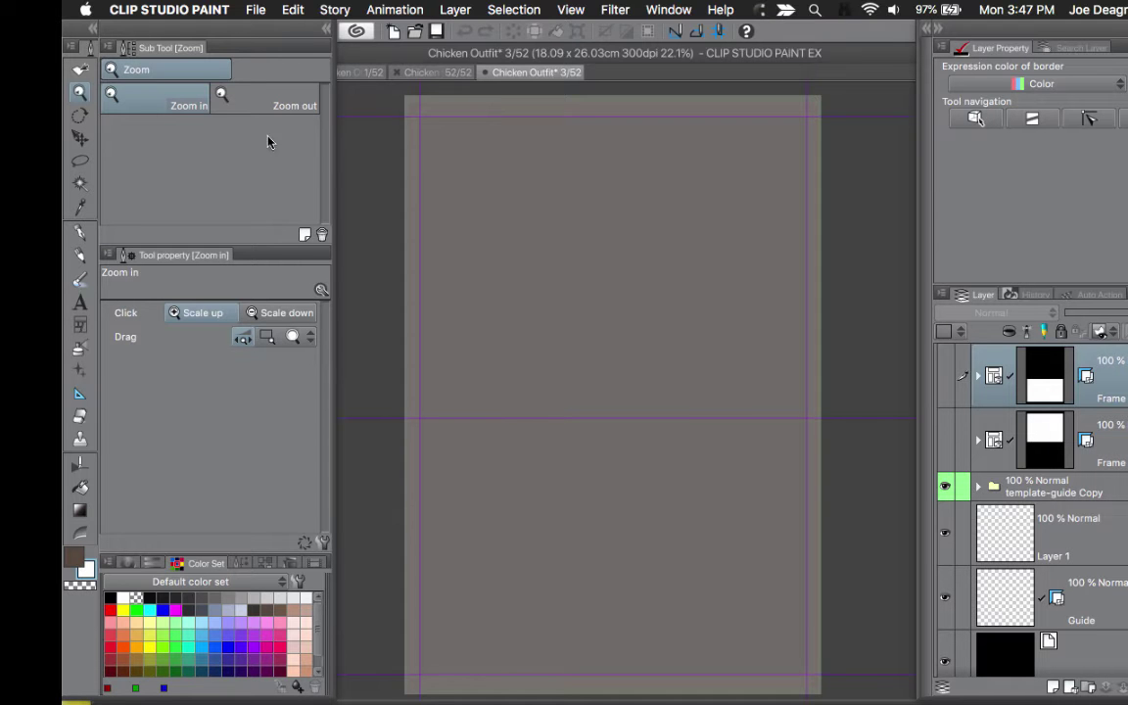
# Review the ruler sub tools, select the Rectangle frame tool and hide the template-guide Copy folder
pyautogui.click(80, 392)
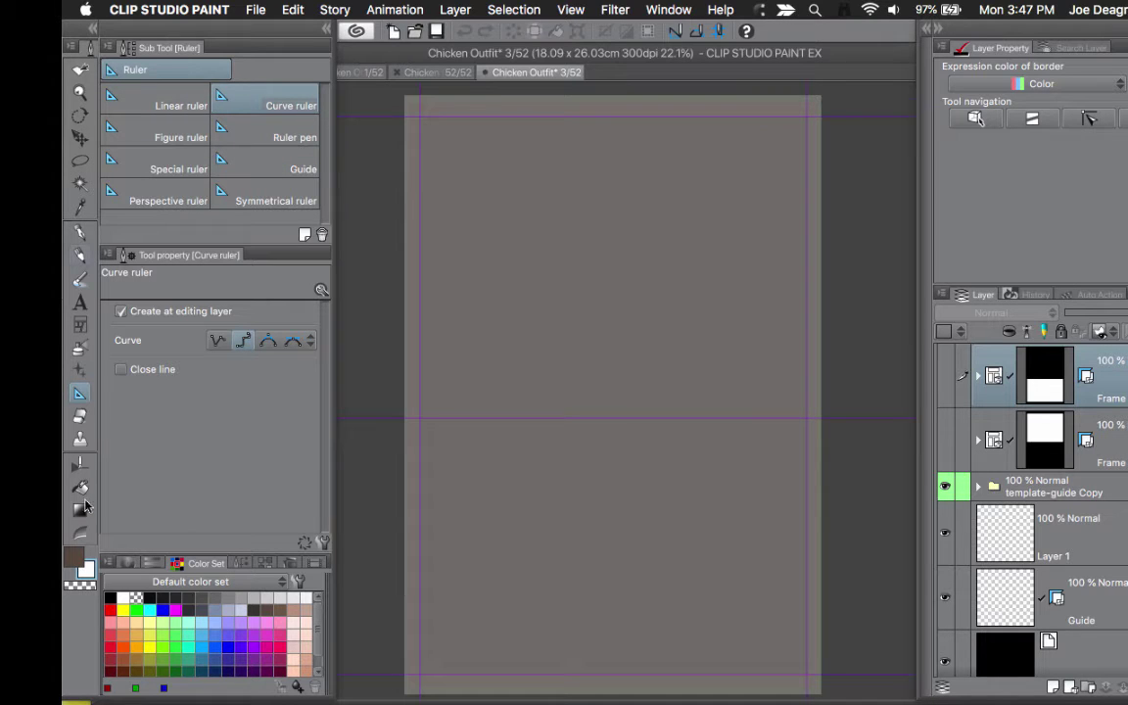
pyautogui.click(81, 323)
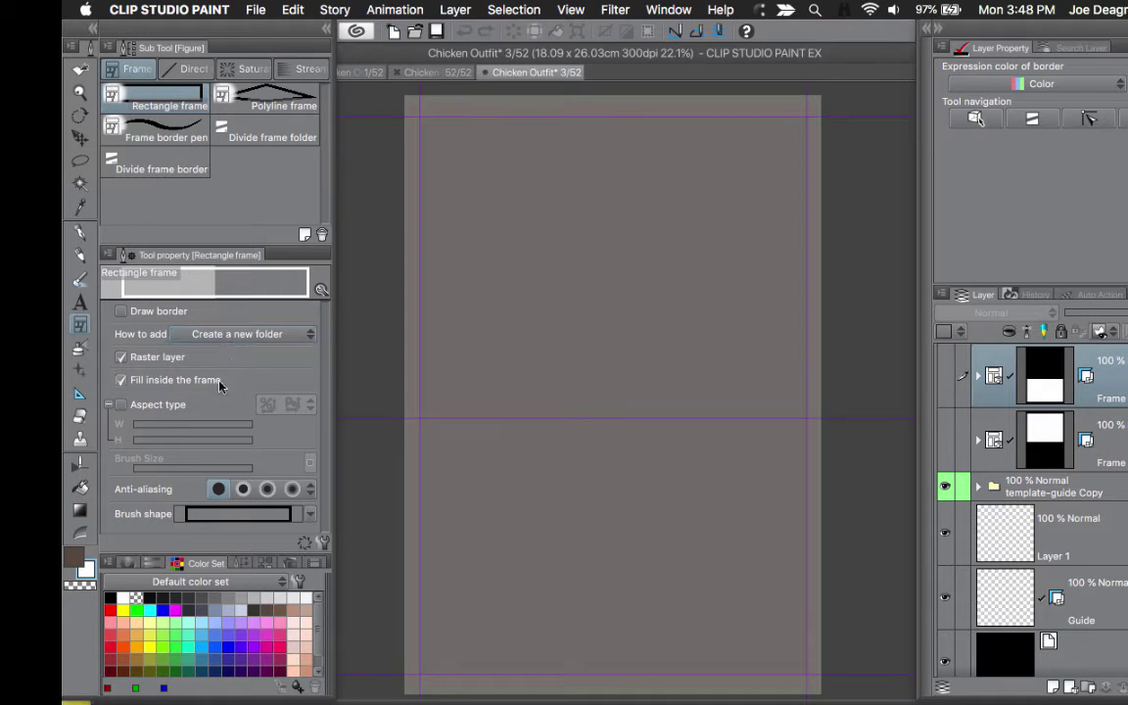
pyautogui.click(945, 485)
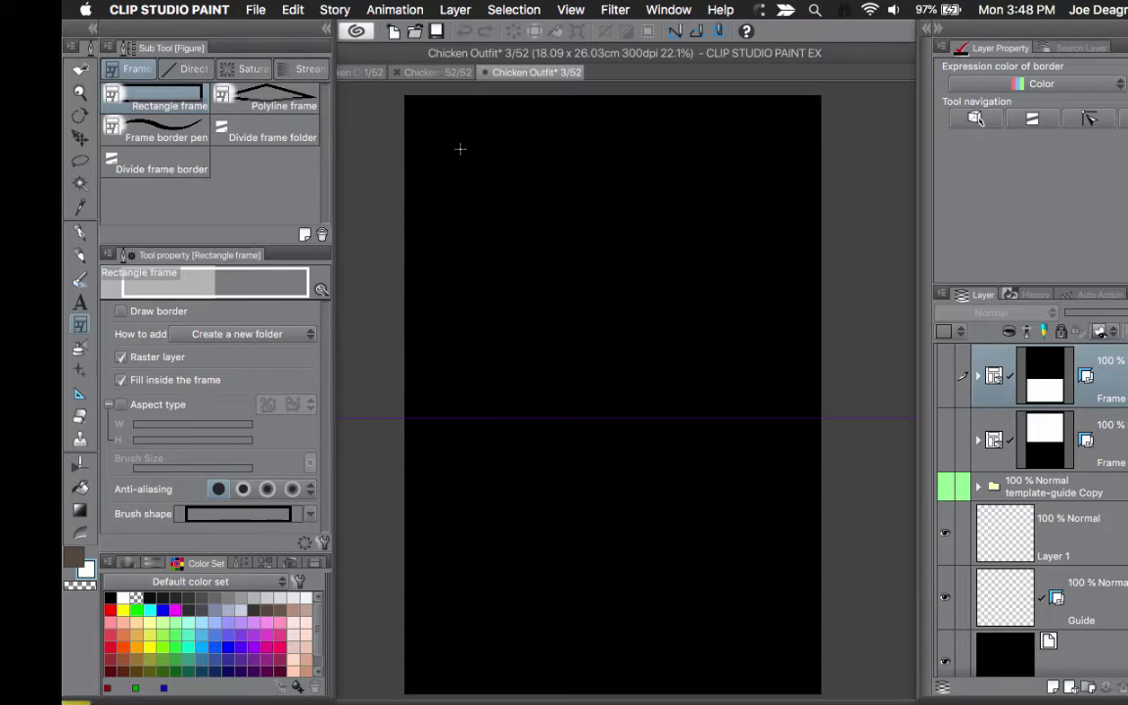
# Turn on Snap to Ruler for page 3, with the tool and layer palettes displayed
pyautogui.press('Tab')
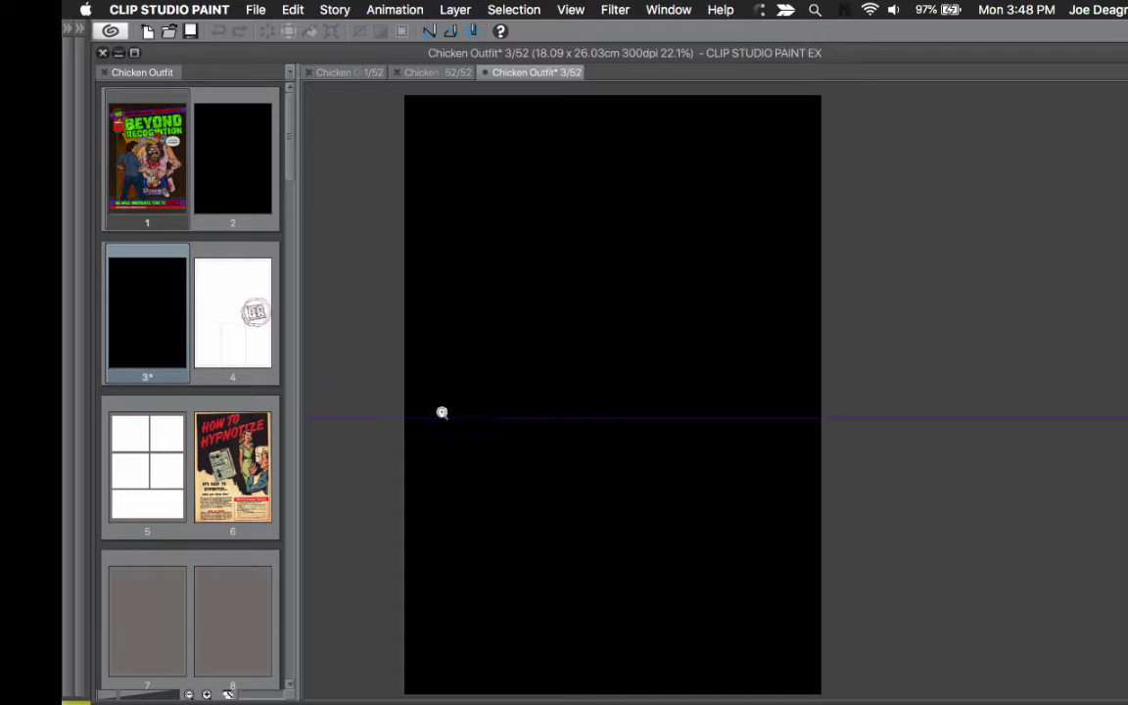
pyautogui.moveTo(404, 390); pyautogui.dragTo(420, 275)
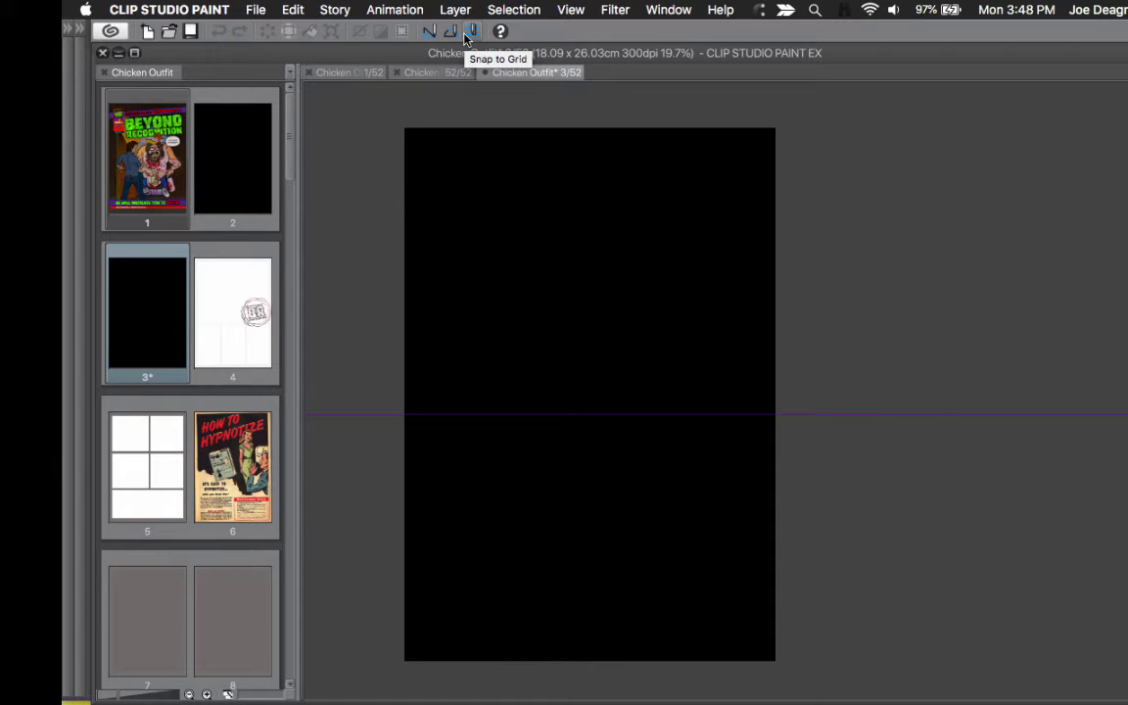
pyautogui.click(429, 31)
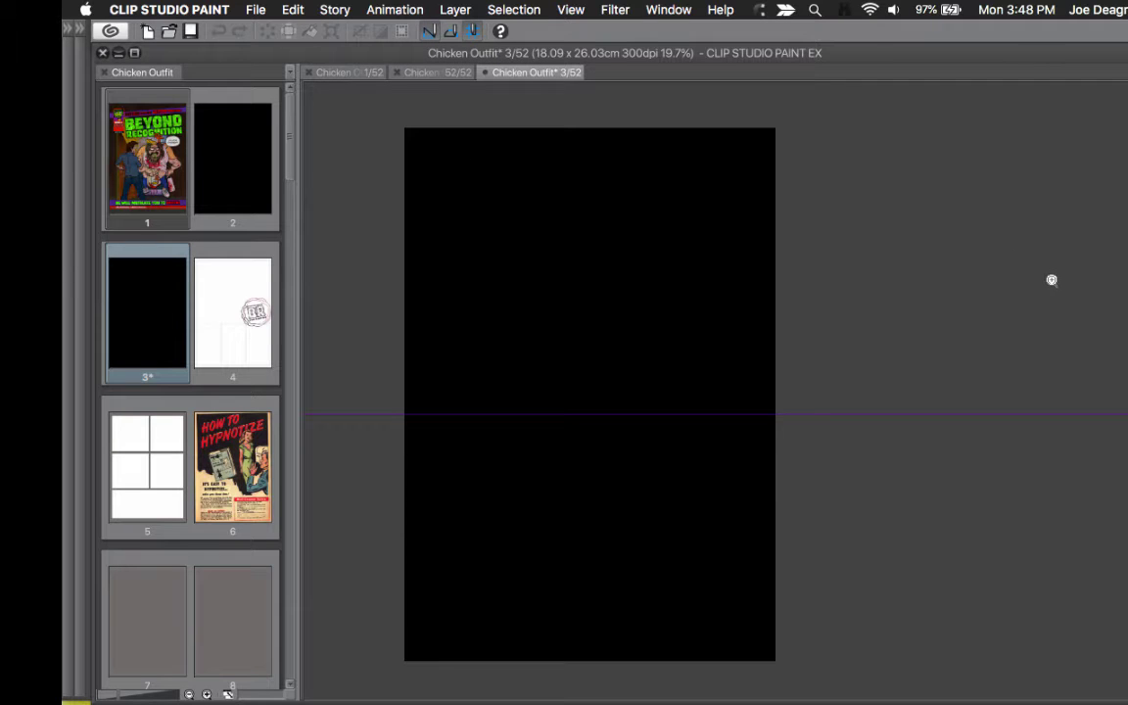
pyautogui.press('Tab')
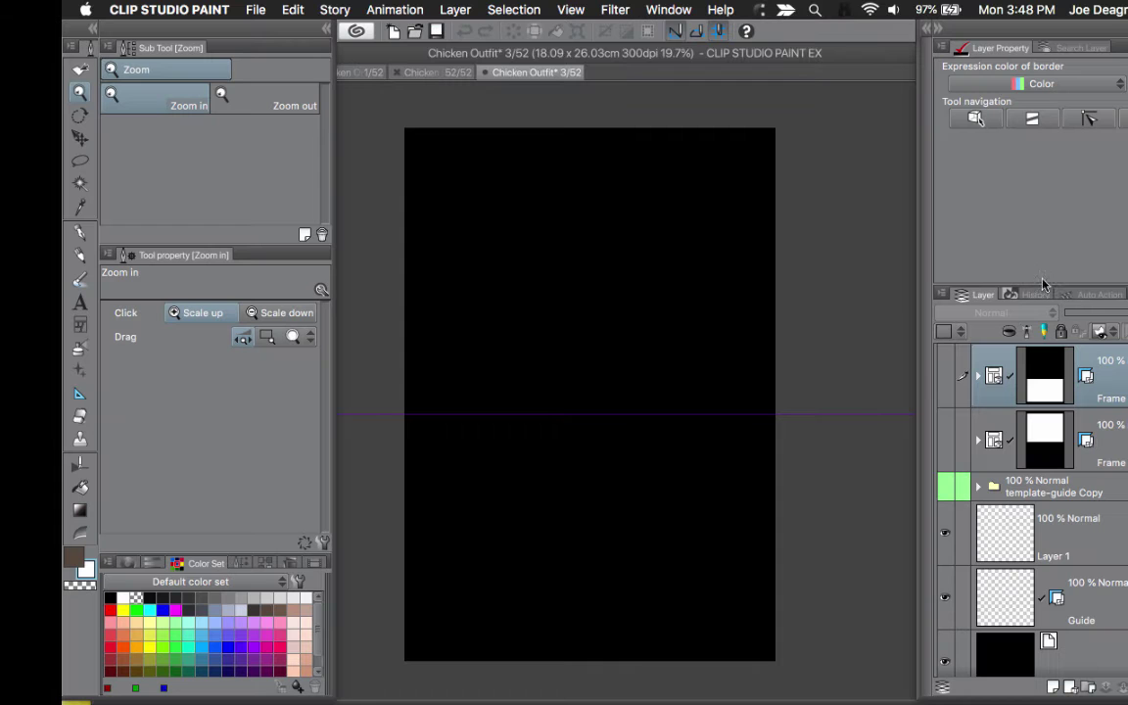
# Show both panel frame folders again, select the top panel's folder, and return the selection to the bottom panel's folder
pyautogui.click(945, 375)
pyautogui.click(945, 439)
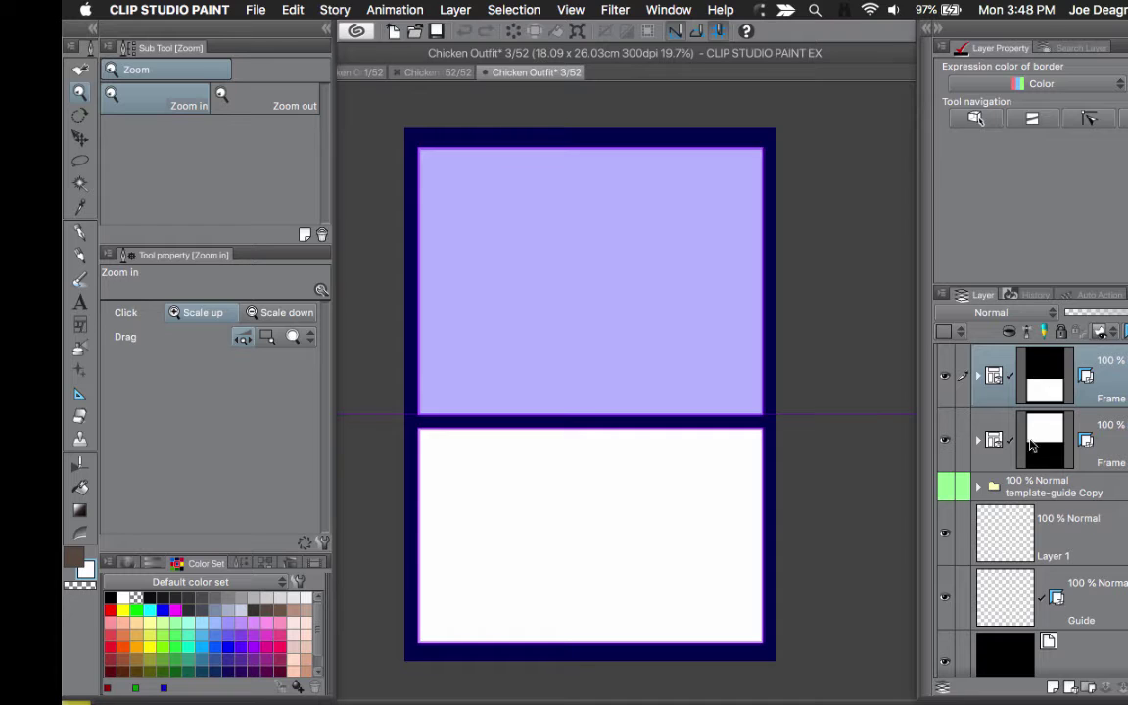
pyautogui.click(1105, 450)
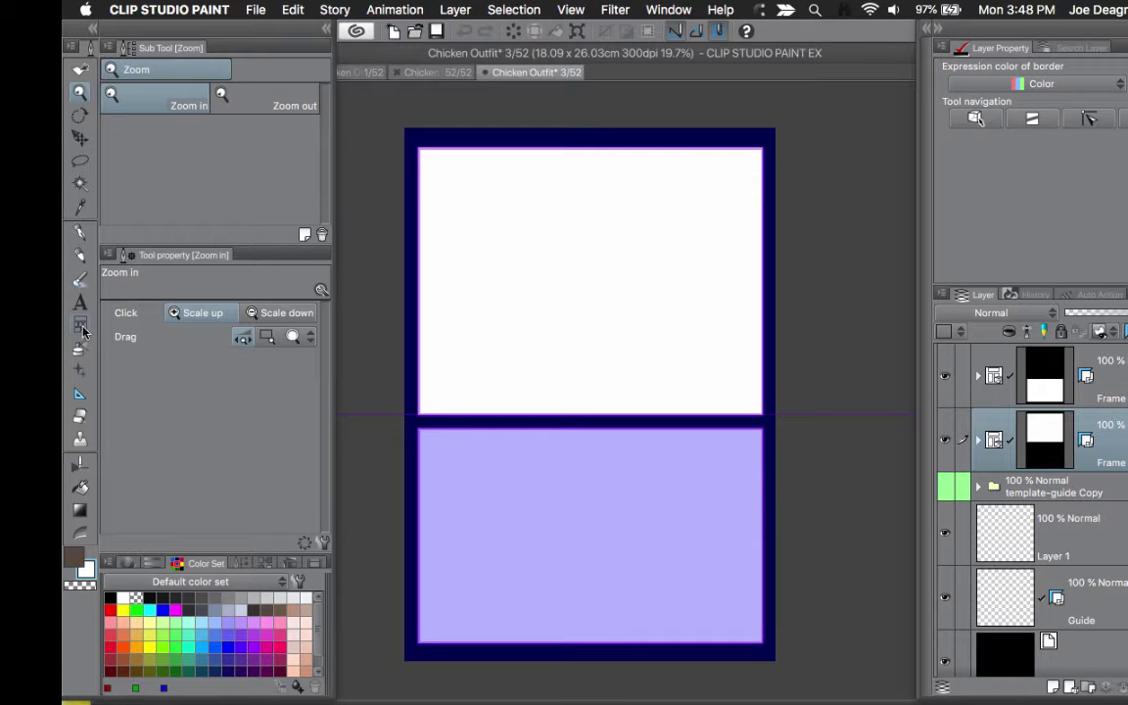
pyautogui.click(1114, 395)
pyautogui.doubleClick(1115, 394)
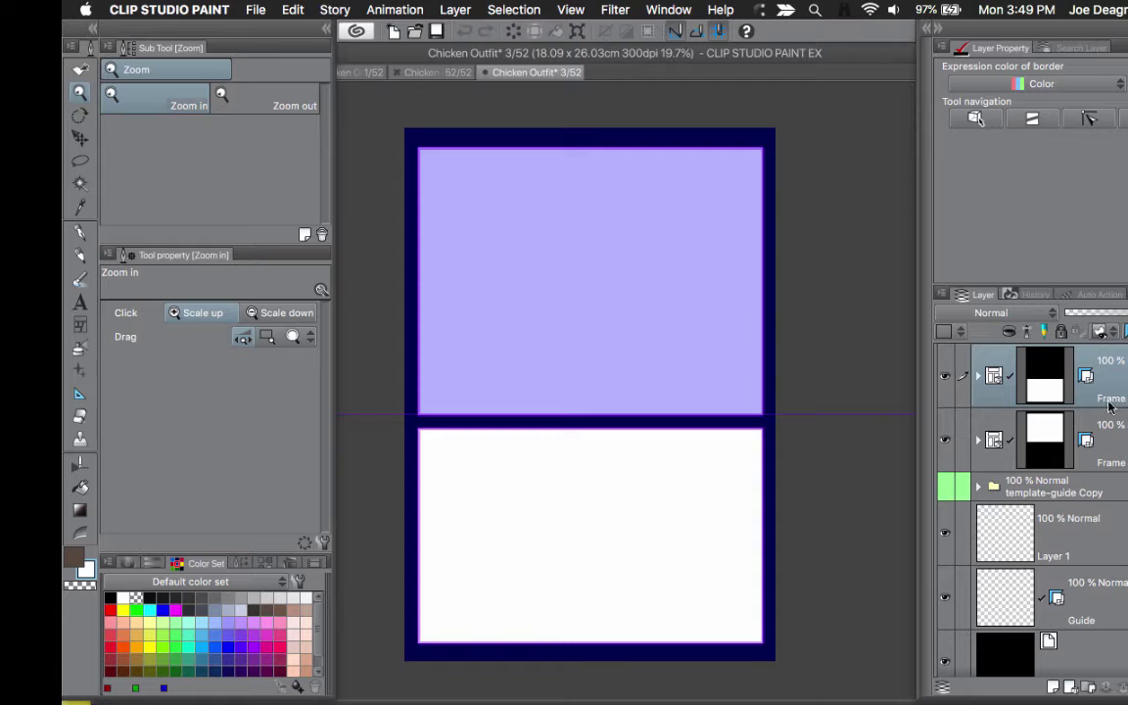
# Examine the gutter between the two panels near the page's edge, ending with both panels in view
pyautogui.press('Return')
pyautogui.moveTo(584, 295)
pyautogui.mouseDown()
pyautogui.moveTo(585, 433)
pyautogui.moveTo(599, 449)
pyautogui.moveTo(548, 385)
pyautogui.moveTo(632, 385)
pyautogui.moveTo(772, 335)
pyautogui.moveTo(601, 284)
pyautogui.mouseUp()
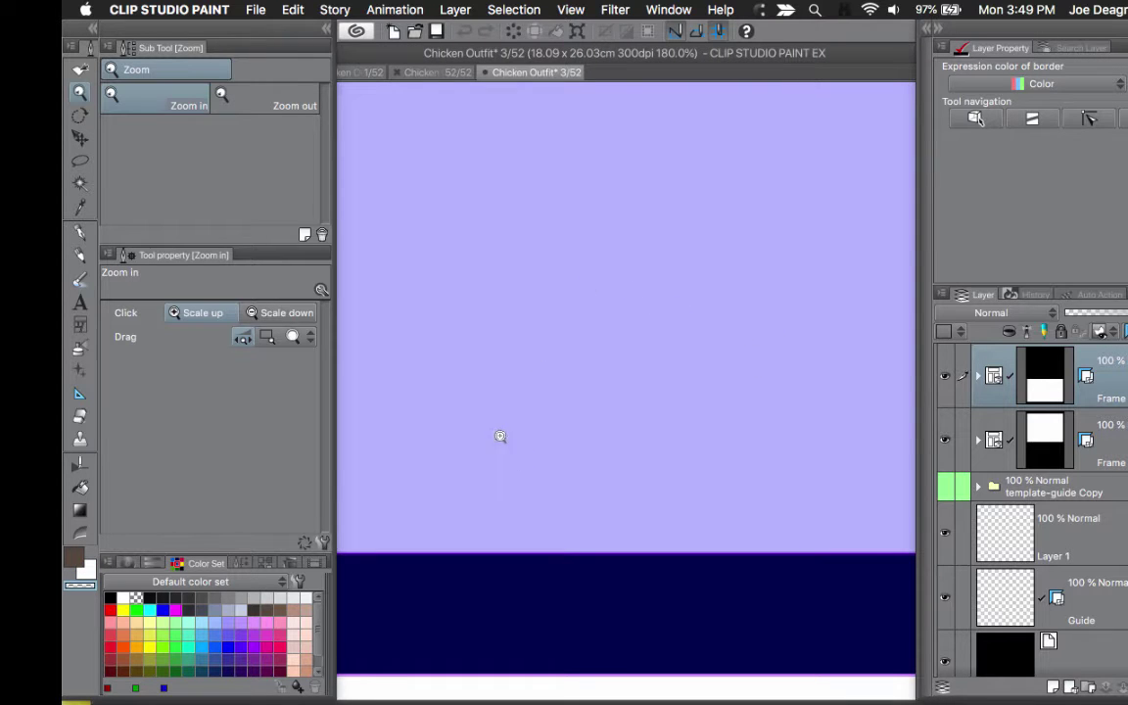
pyautogui.moveTo(493, 437); pyautogui.dragTo(716, 293)
pyautogui.scroll(-3, 685, 299)
pyautogui.hscroll(-3, 692, 335)
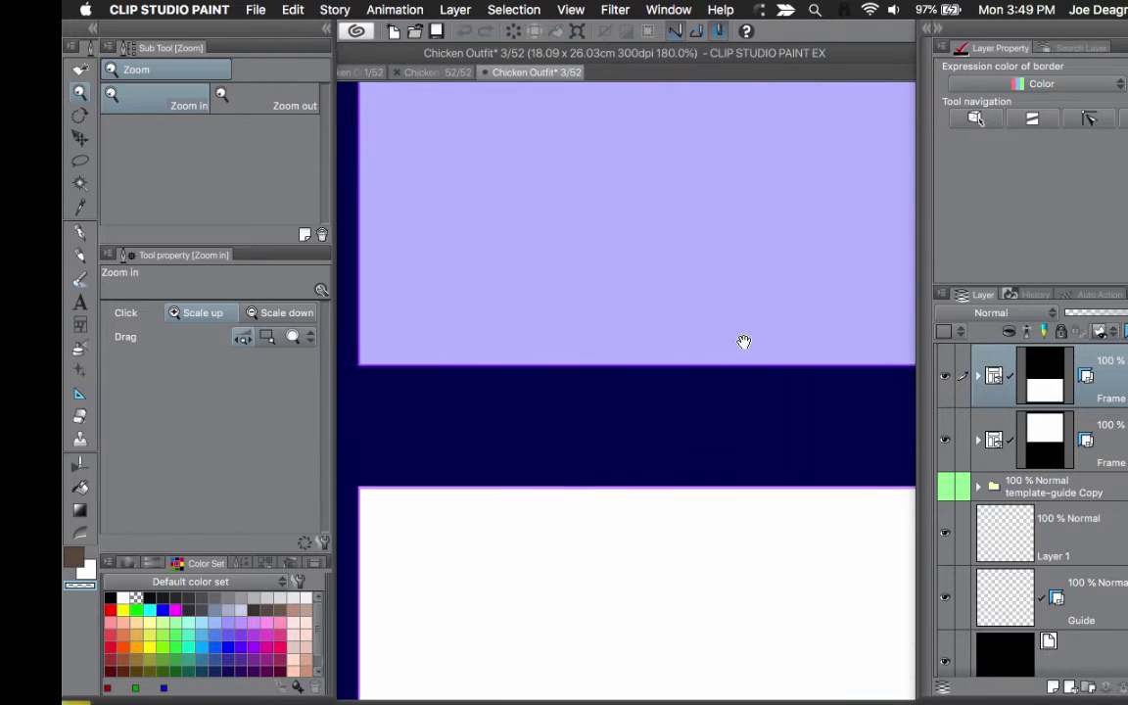
pyautogui.scroll(-1, 647, 388)
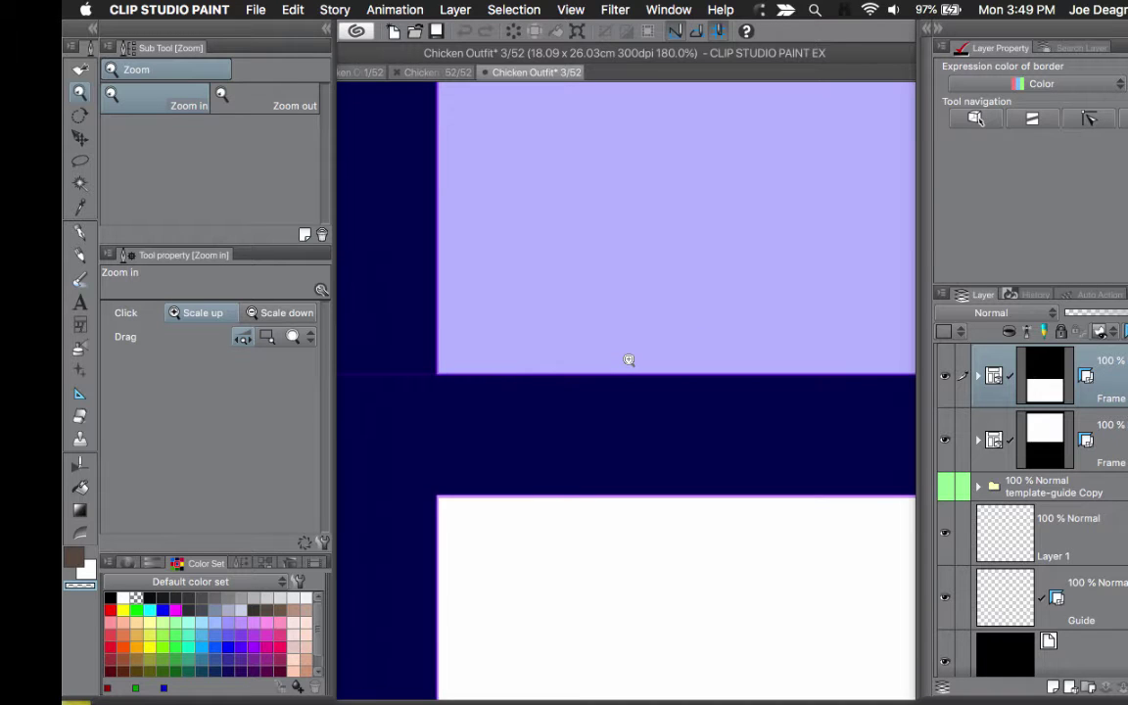
pyautogui.scroll(-5, 628, 360)
pyautogui.hscroll(3, 737, 270)
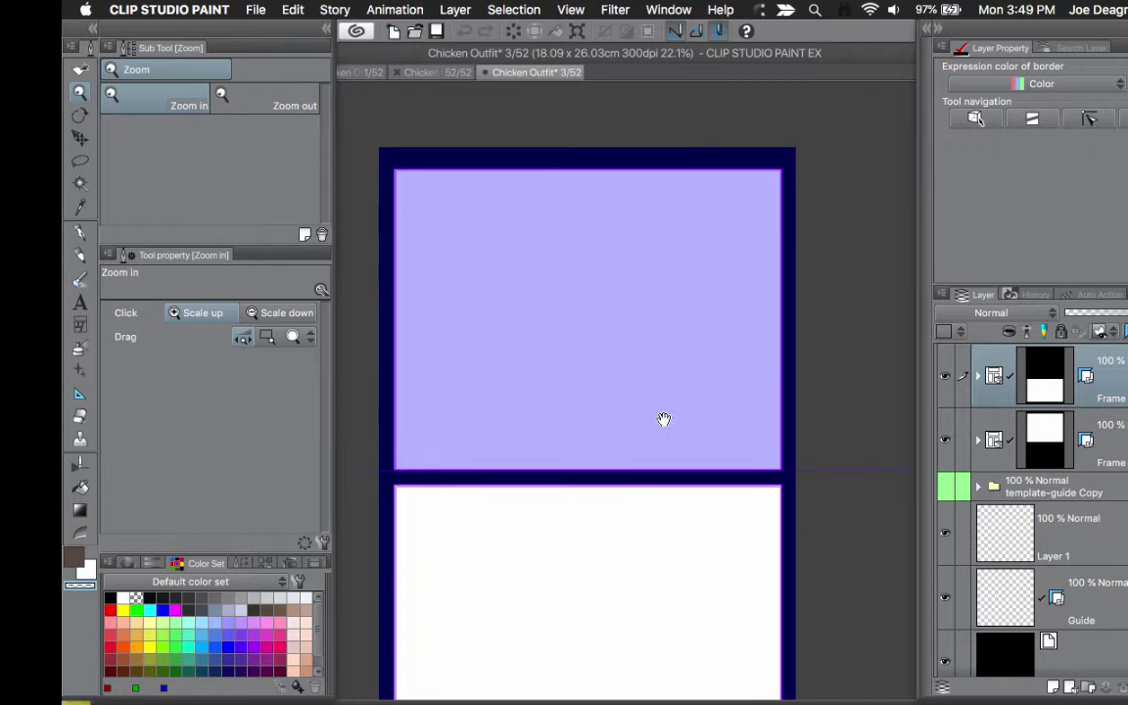
pyautogui.moveTo(664, 419); pyautogui.dragTo(705, 338)
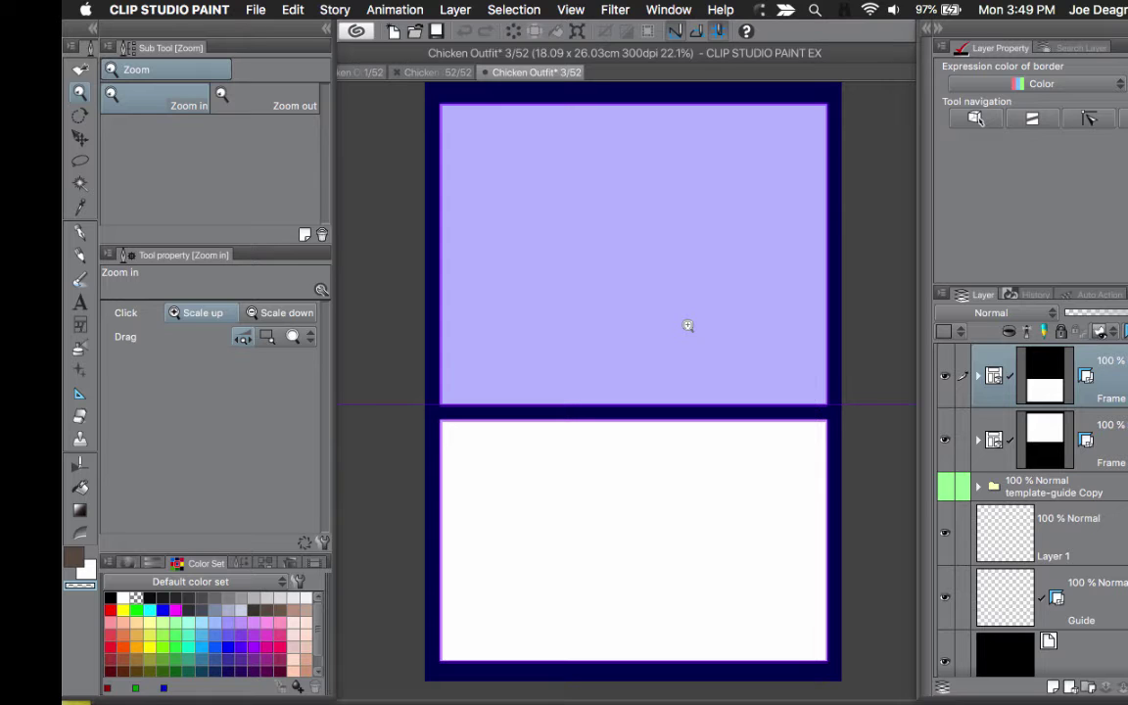
# Launch Scrivener 3, return to Clip Studio Paint and hide the palettes so that the comic's page thumbnails show
pyautogui.press('super+Tab')
pyautogui.press('super+space')
pyautogui.write('scr')
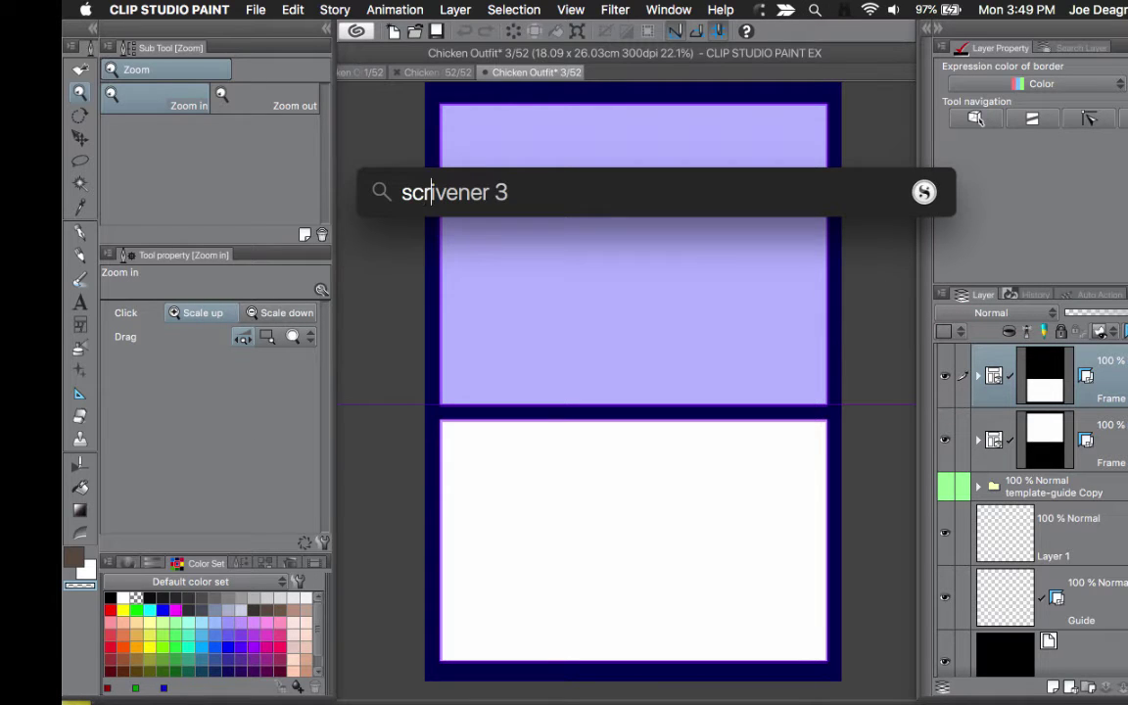
pyautogui.press('Return')
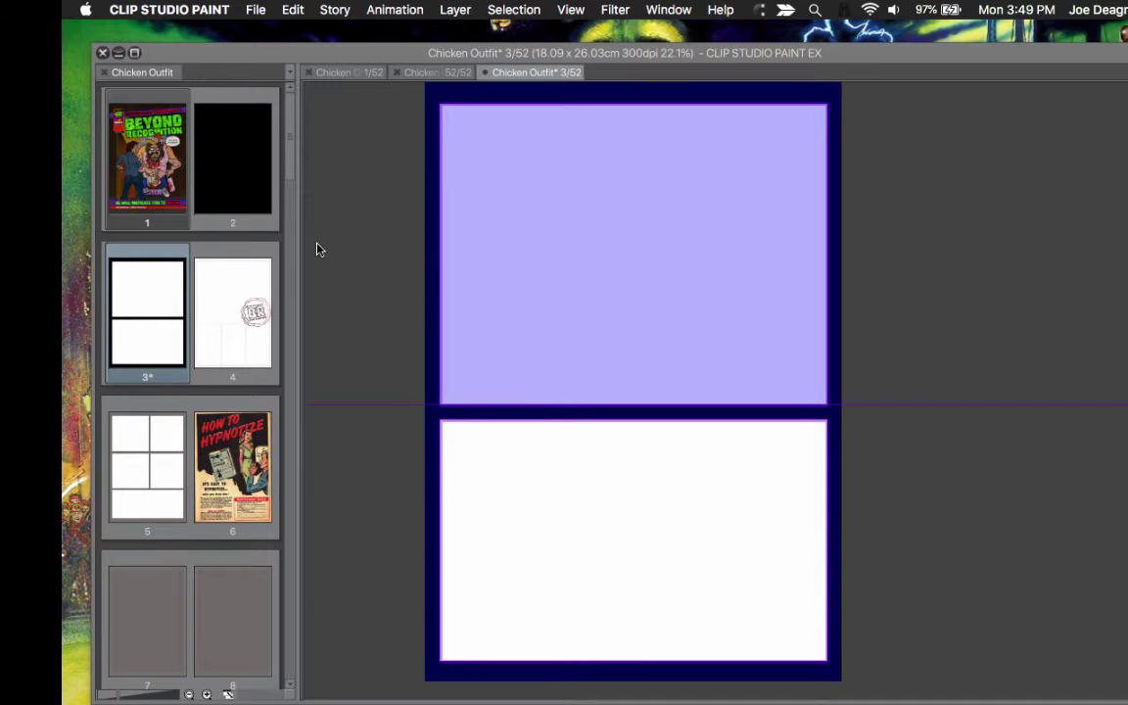
pyautogui.click(374, 55)
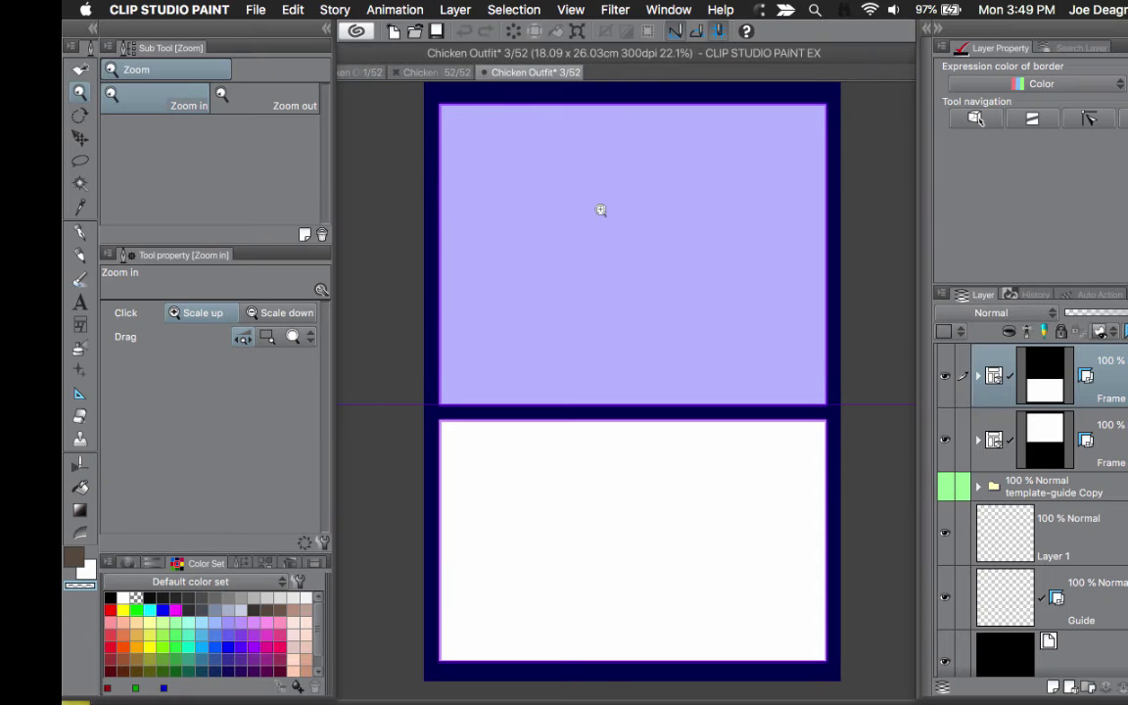
pyautogui.press('Tab')
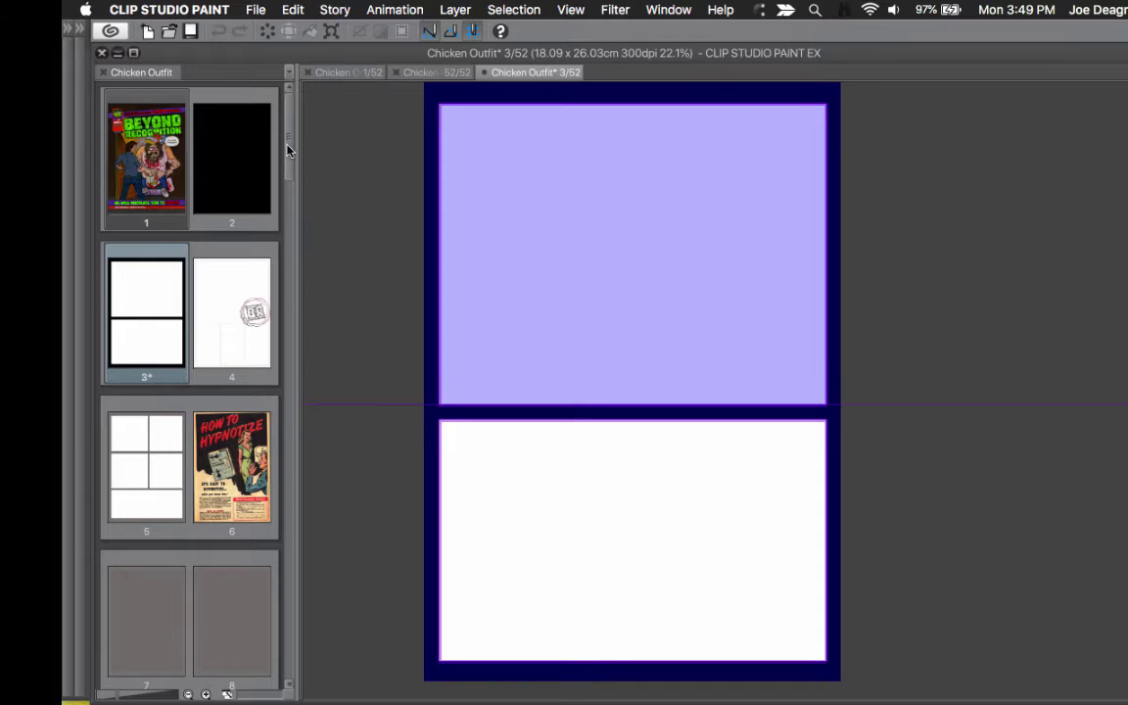
pyautogui.moveTo(289, 146); pyautogui.dragTo(315, 89)
# Switch to Scrivener and view the Title Page of the Chicken Outfit #4 script
pyautogui.press('super+Tab')
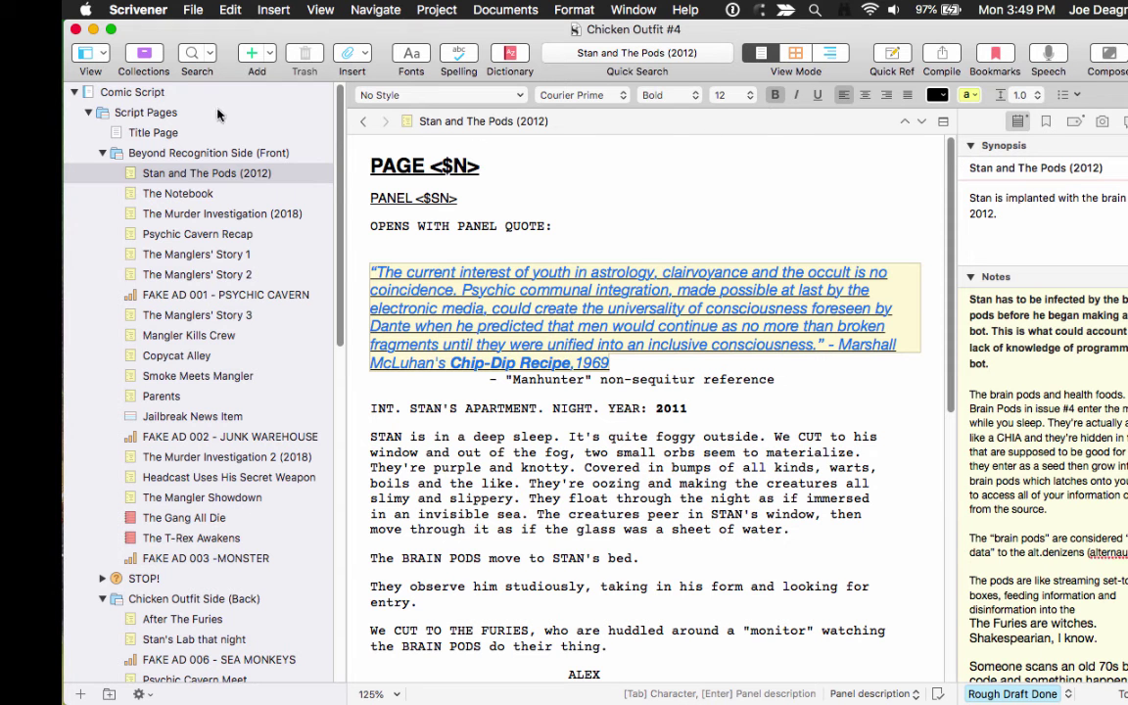
pyautogui.click(182, 132)
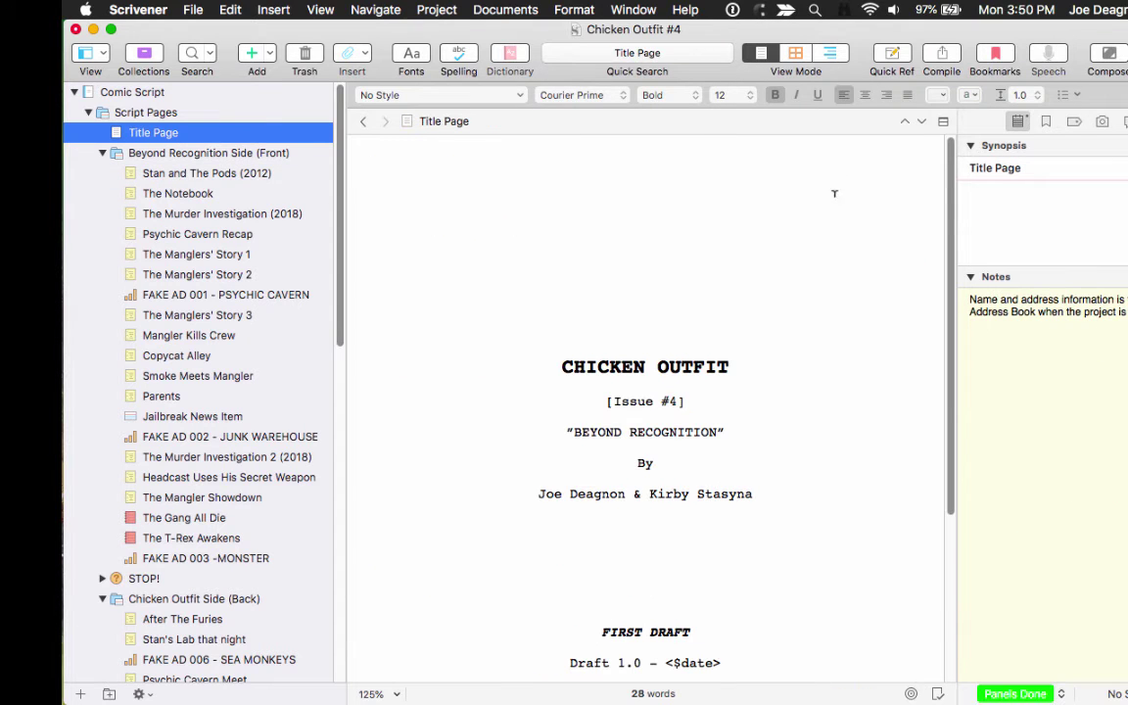
pyautogui.scroll(-5, 841, 190)
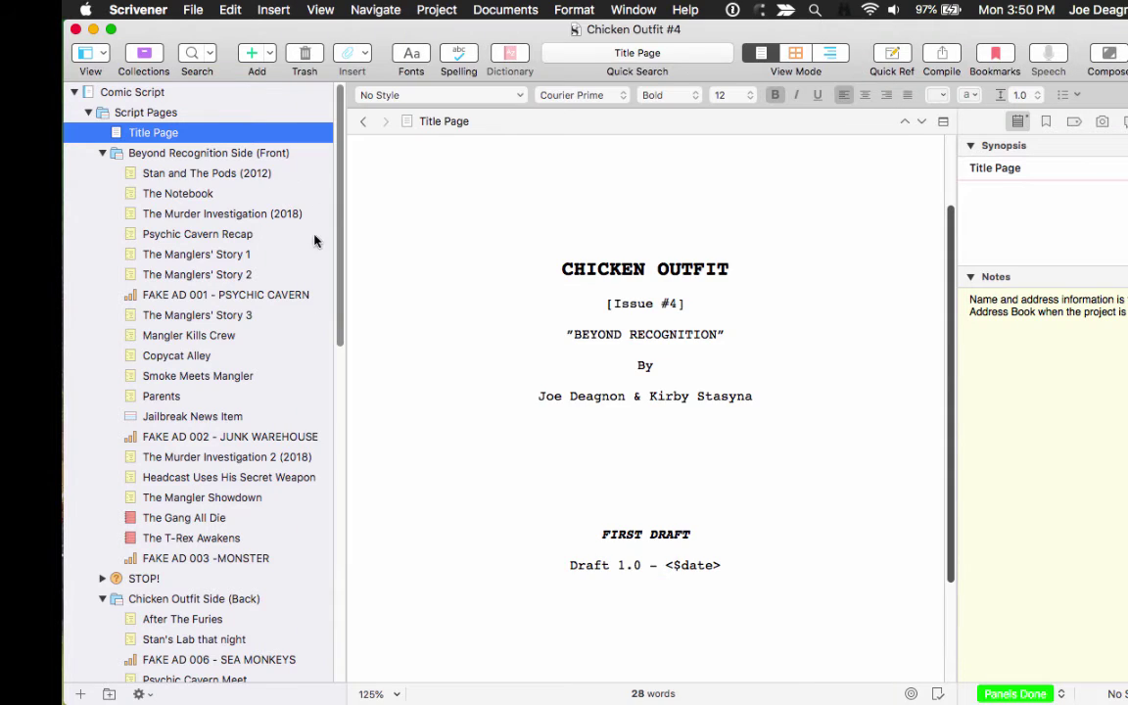
# Read through the "Stan and The Pods (2012)" scene of the script for its panel descriptions and dialogue
pyautogui.click(269, 172)
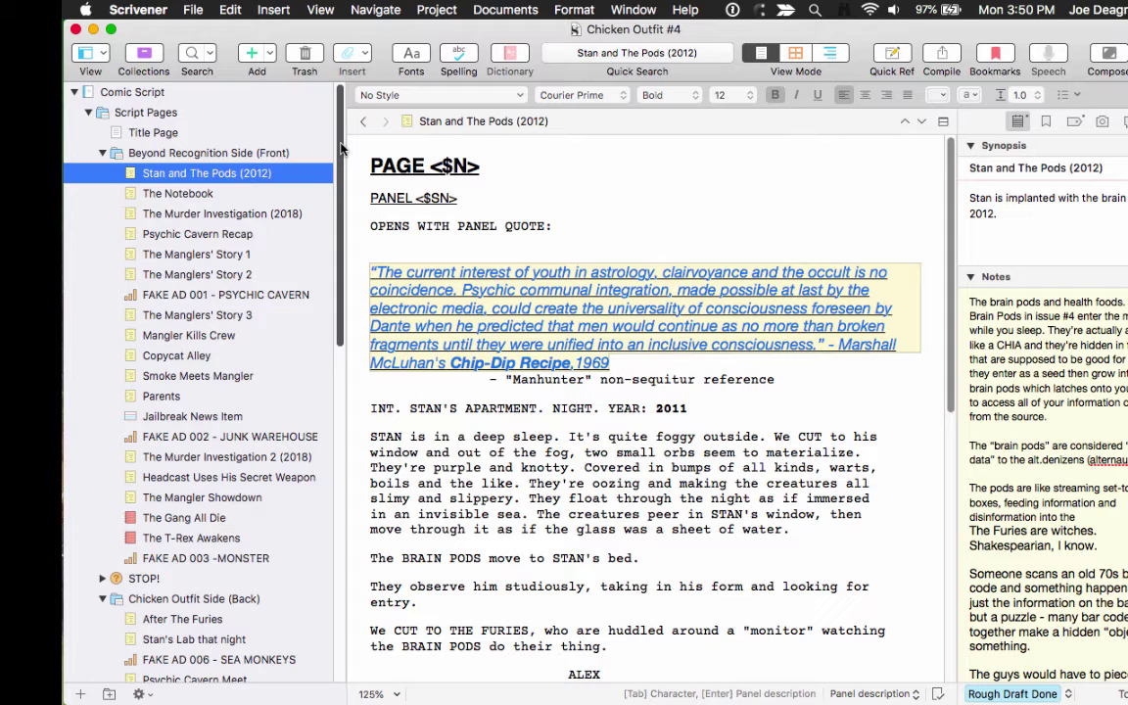
pyautogui.scroll(-3, 578, 274)
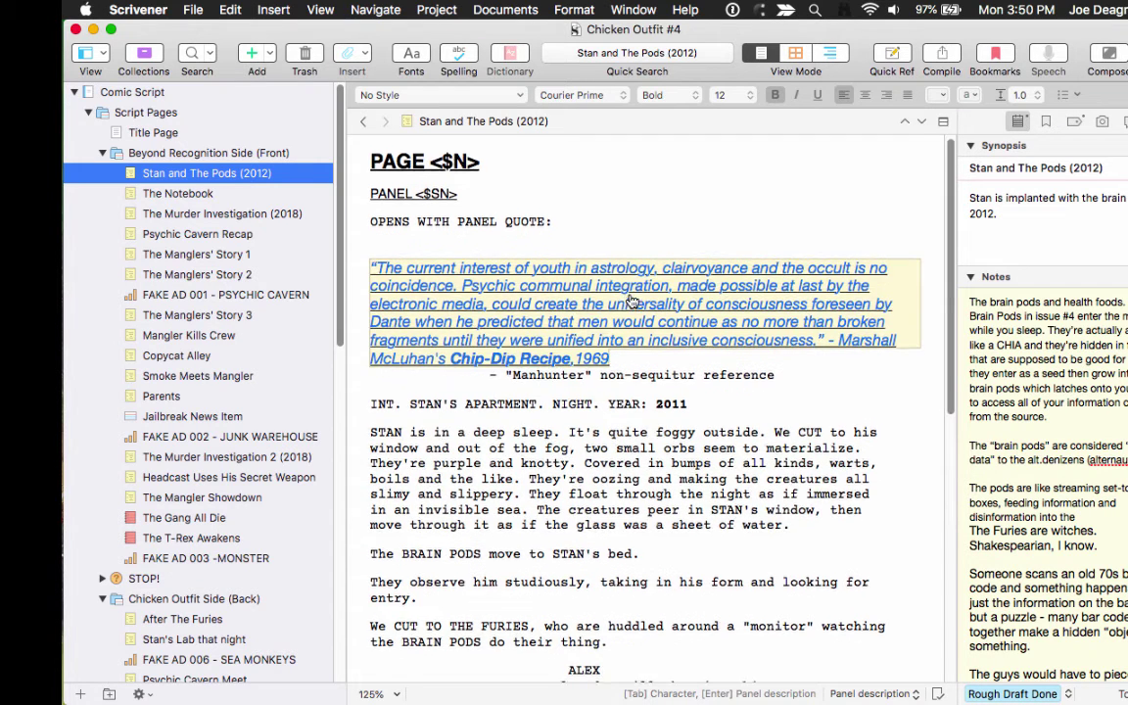
pyautogui.scroll(-5, 628, 289)
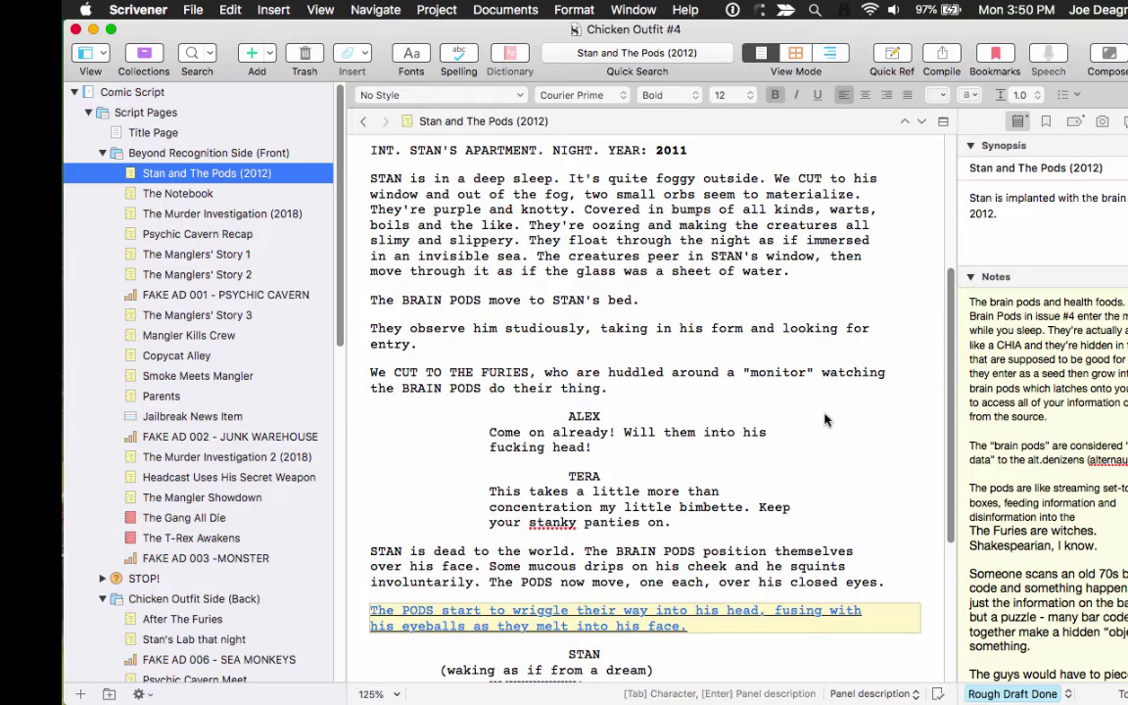
pyautogui.scroll(-3, 825, 419)
pyautogui.scroll(3, 825, 419)
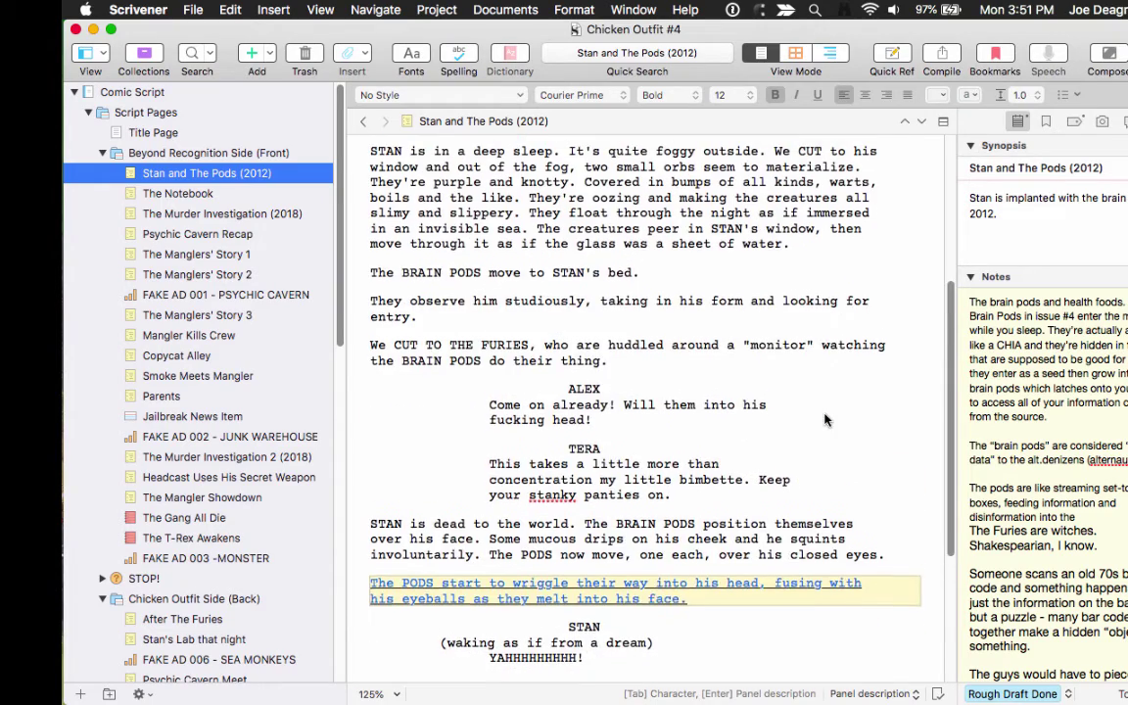
pyautogui.scroll(-5, 825, 411)
pyautogui.scroll(-1, 824, 410)
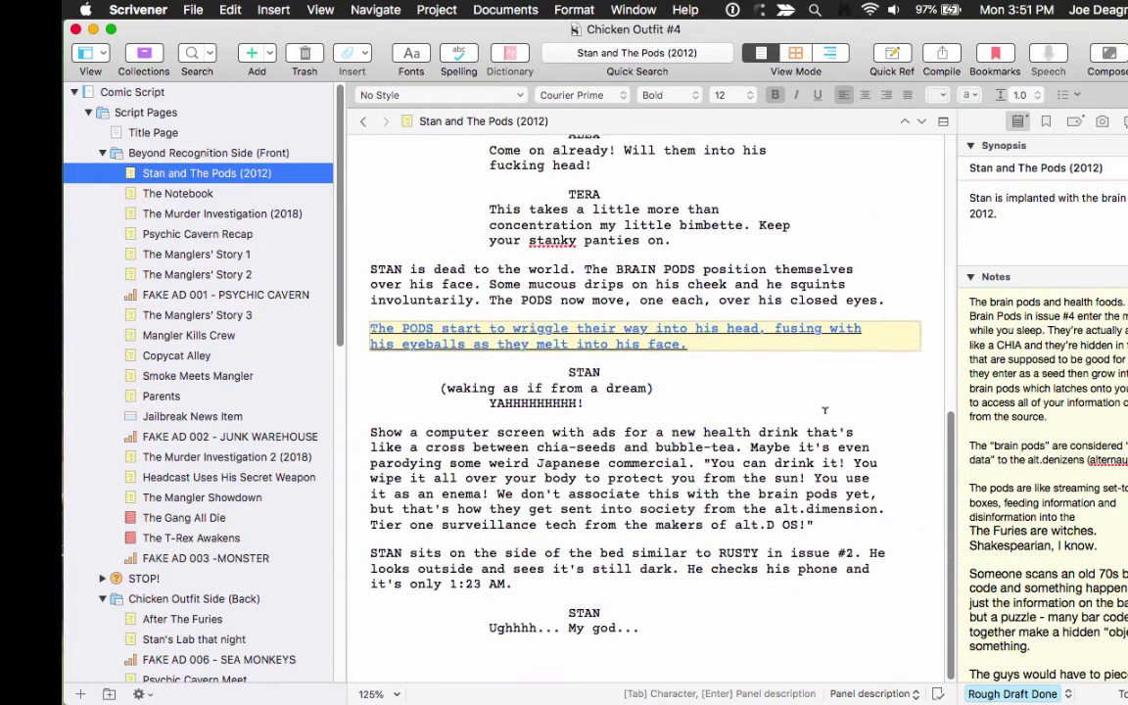
pyautogui.scroll(3, 825, 410)
pyautogui.scroll(5, 825, 411)
pyautogui.scroll(-1, 825, 410)
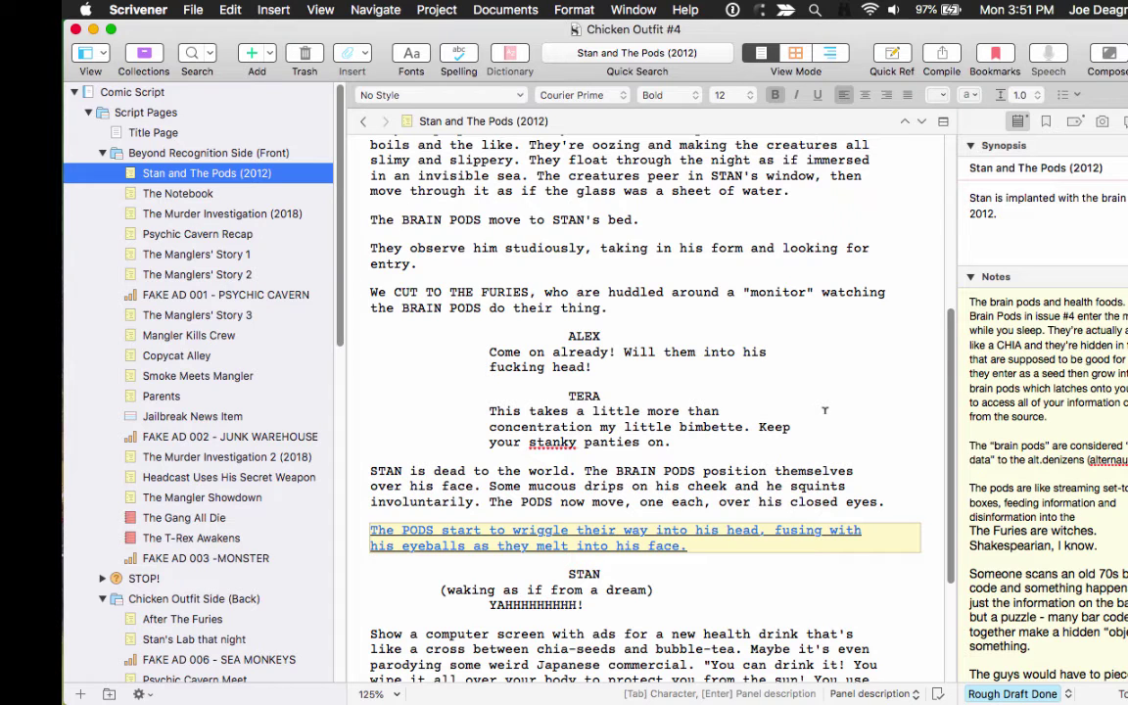
# Switch back to Clip Studio Paint, show the palettes and select the top panel's frame folder
pyautogui.press('super+Tab')
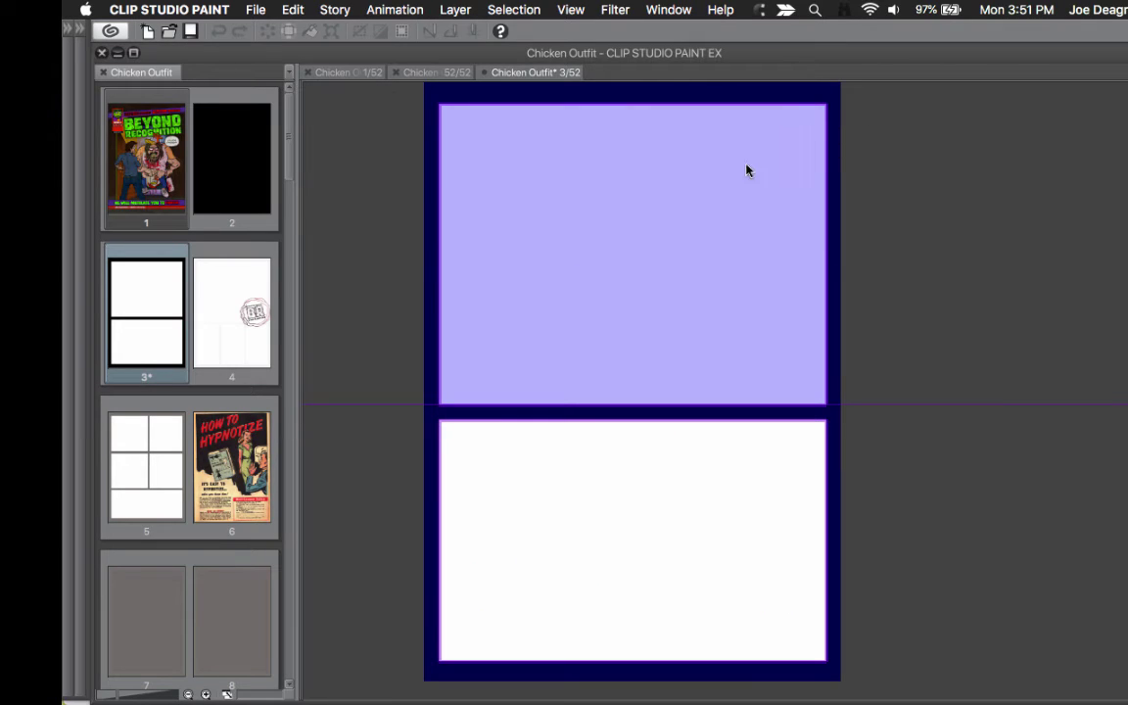
pyautogui.press('Tab')
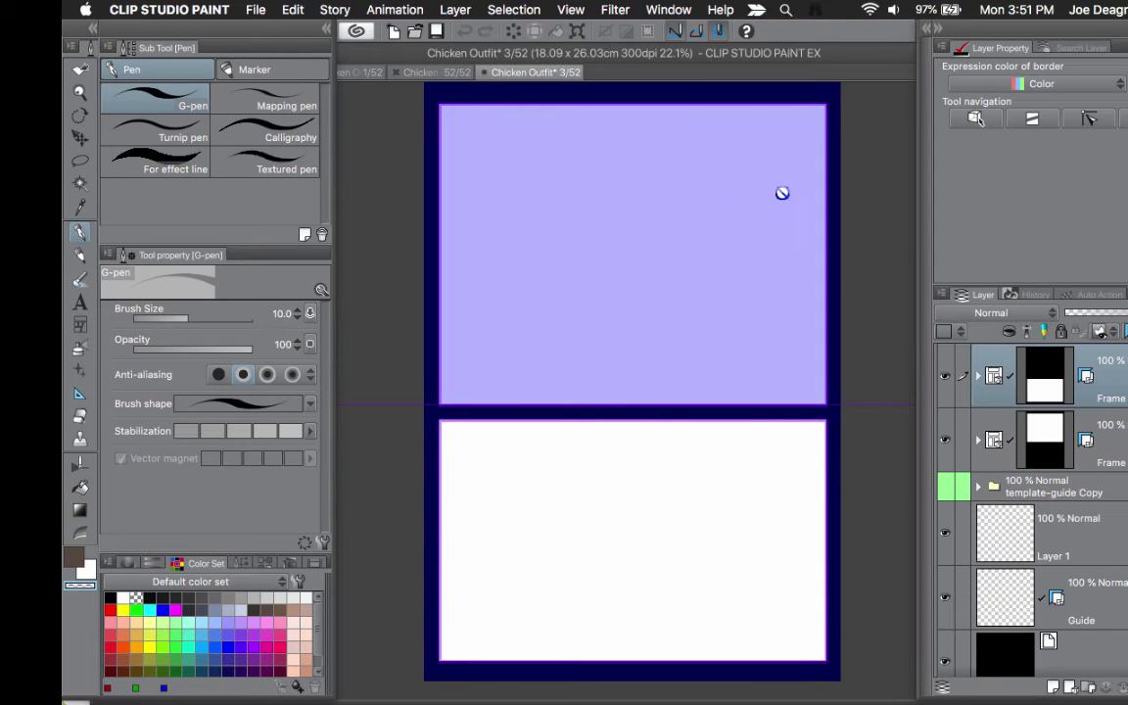
pyautogui.click(1115, 439)
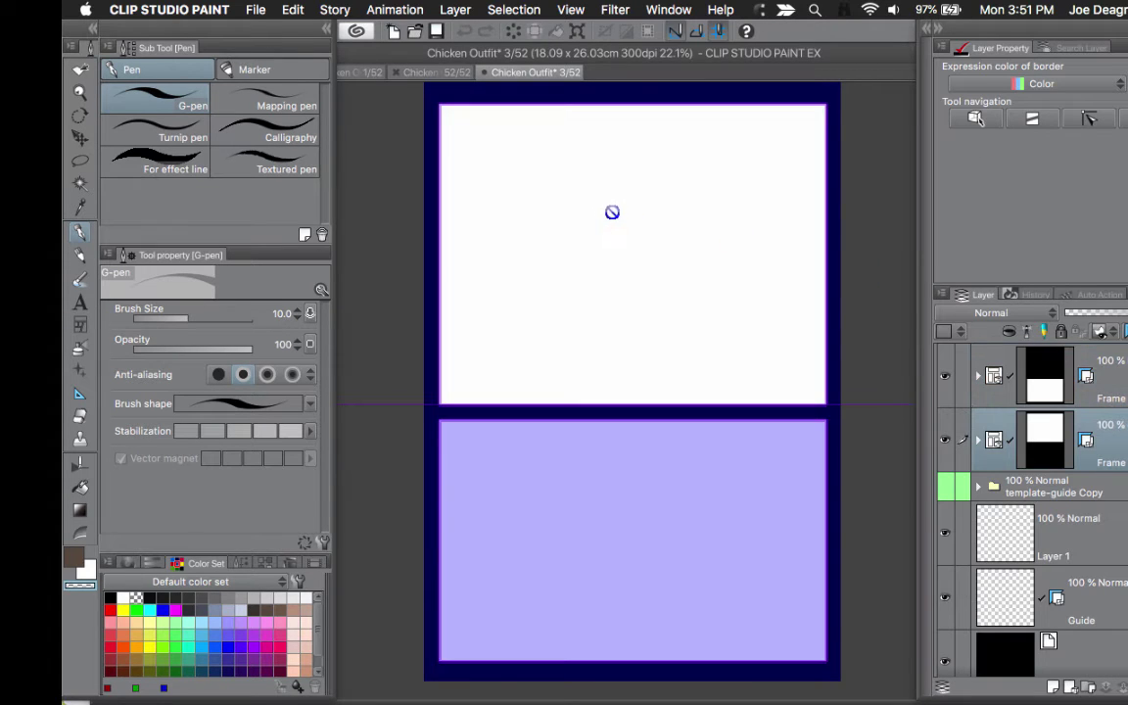
# Choose the Darker pencil in light blue and select Layer 2 inside the top panel's frame folder
pyautogui.press('p')
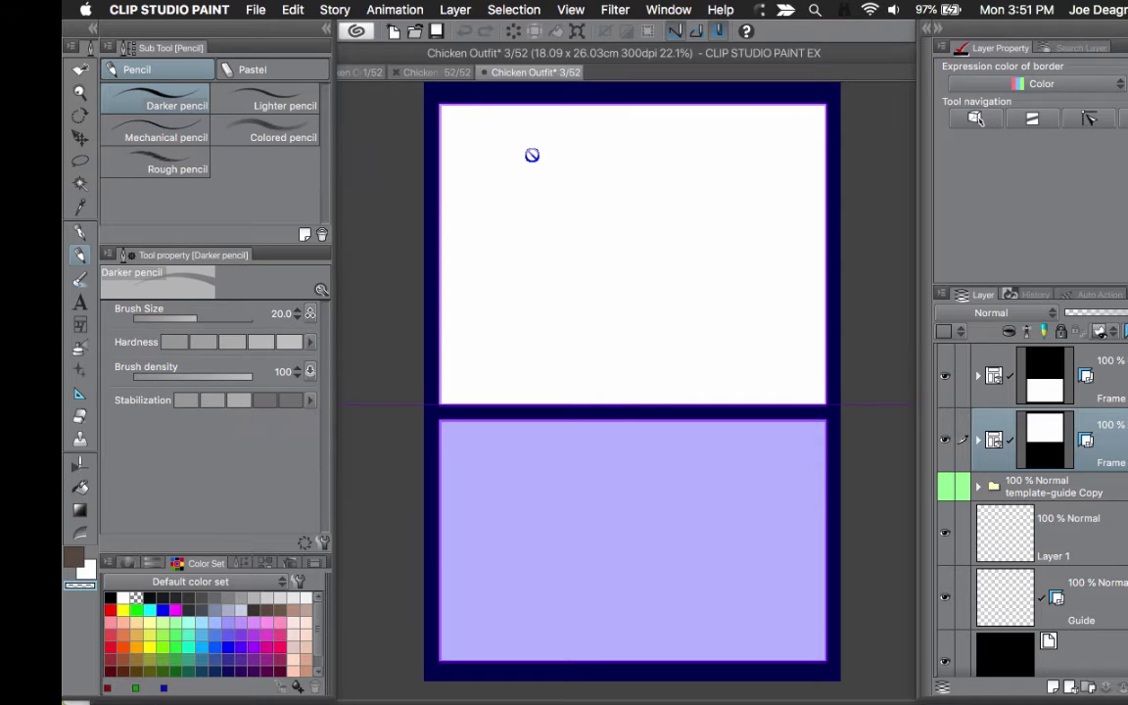
pyautogui.click(215, 634)
pyautogui.click(215, 622)
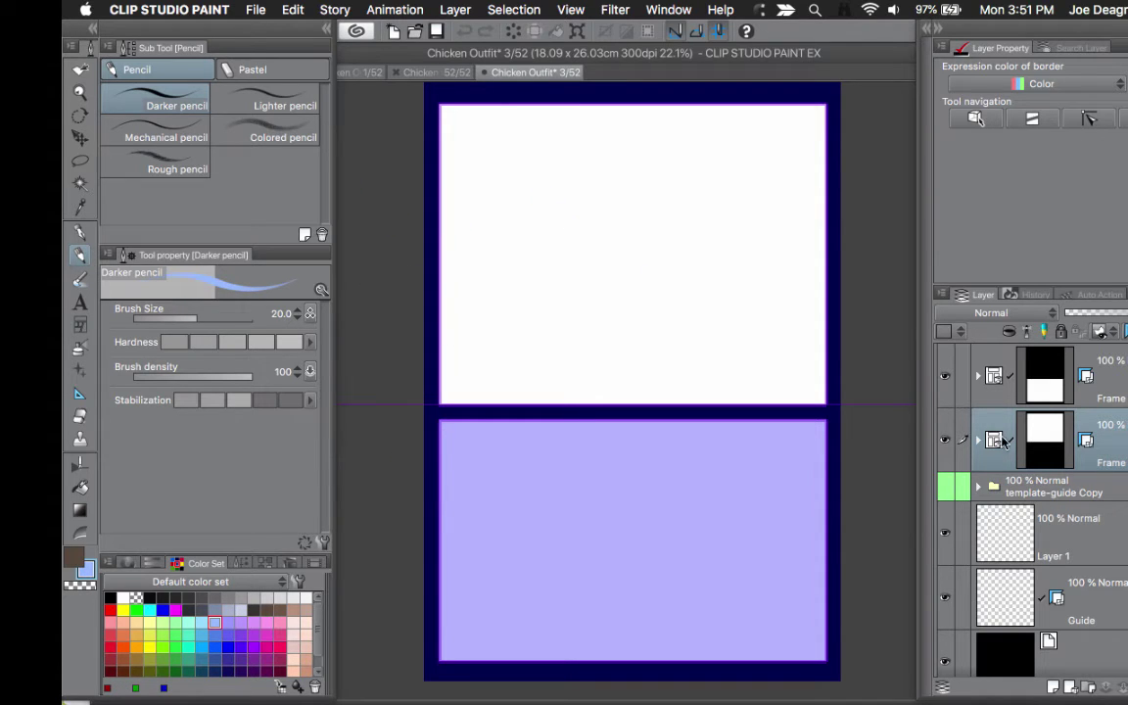
pyautogui.click(977, 440)
pyautogui.click(1014, 501)
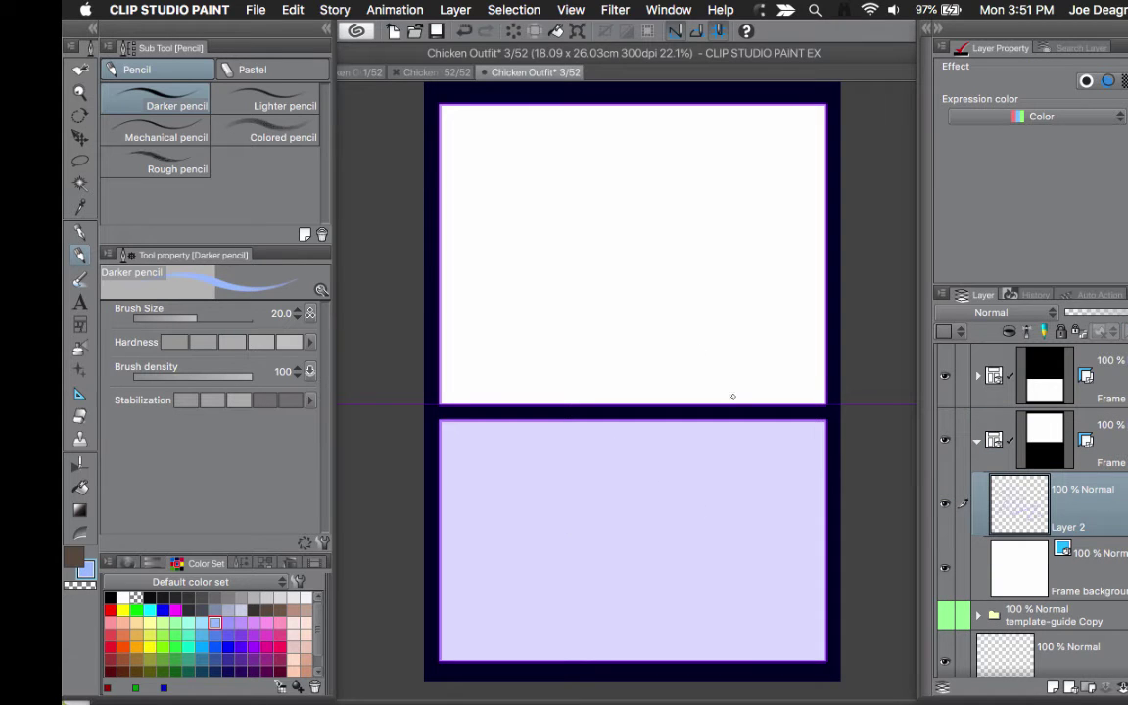
# Make a test stroke in the top panel, undo it and set the Darker pencil's brush size to 40
pyautogui.moveTo(578, 279)
pyautogui.mouseDown()
pyautogui.moveTo(595, 176)
pyautogui.moveTo(679, 303)
pyautogui.moveTo(659, 320)
pyautogui.mouseUp()
pyautogui.press('super+z')
pyautogui.write('40')
pyautogui.press('Return')
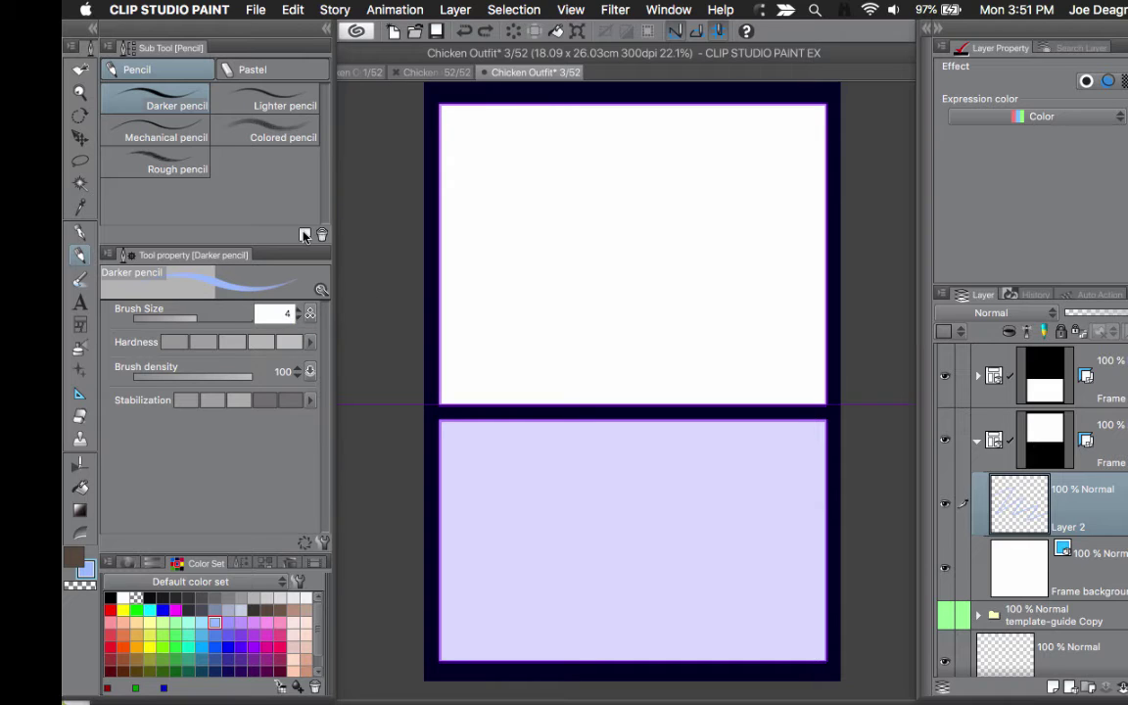
pyautogui.moveTo(608, 179)
pyautogui.mouseDown()
pyautogui.moveTo(597, 239)
pyautogui.moveTo(567, 196)
pyautogui.moveTo(615, 231)
pyautogui.moveTo(649, 314)
pyautogui.mouseUp()
pyautogui.moveTo(602, 240); pyautogui.dragTo(582, 290)
pyautogui.press('super+z')
pyautogui.press('super+z')
pyautogui.press('super+z')
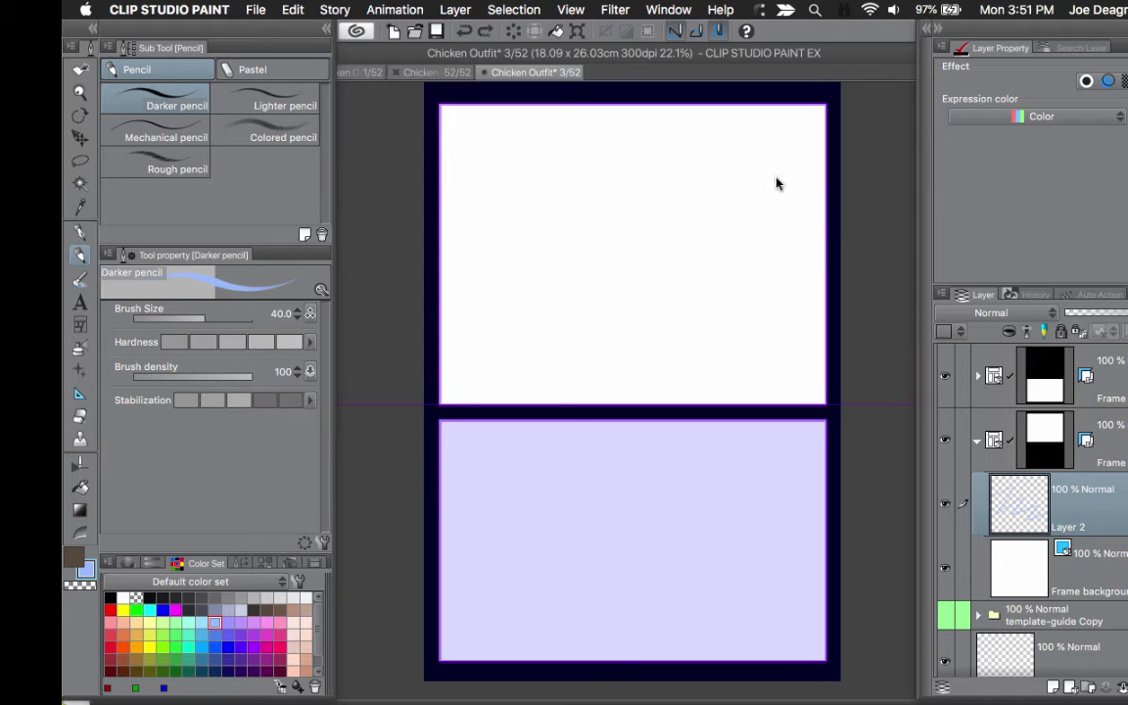
# Hide the palettes and sketch a broken peaked line across the middle of the top panel in light blue
pyautogui.scroll(3, 776, 183)
pyautogui.press('Tab')
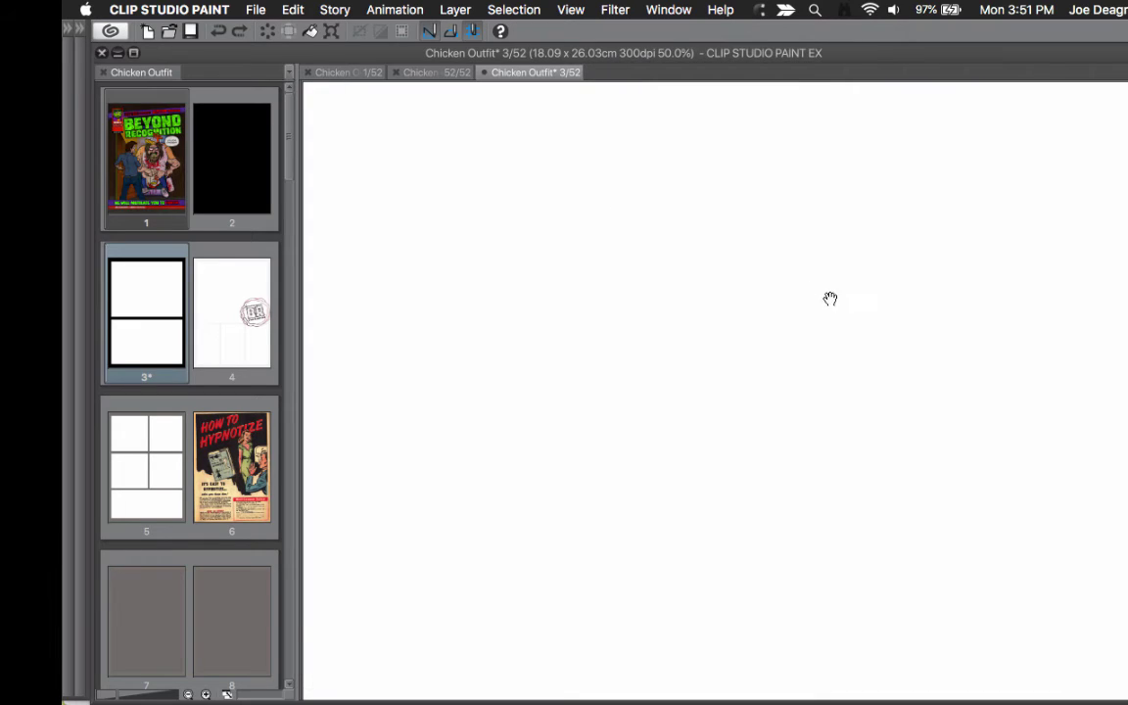
pyautogui.scroll(-1, 725, 244)
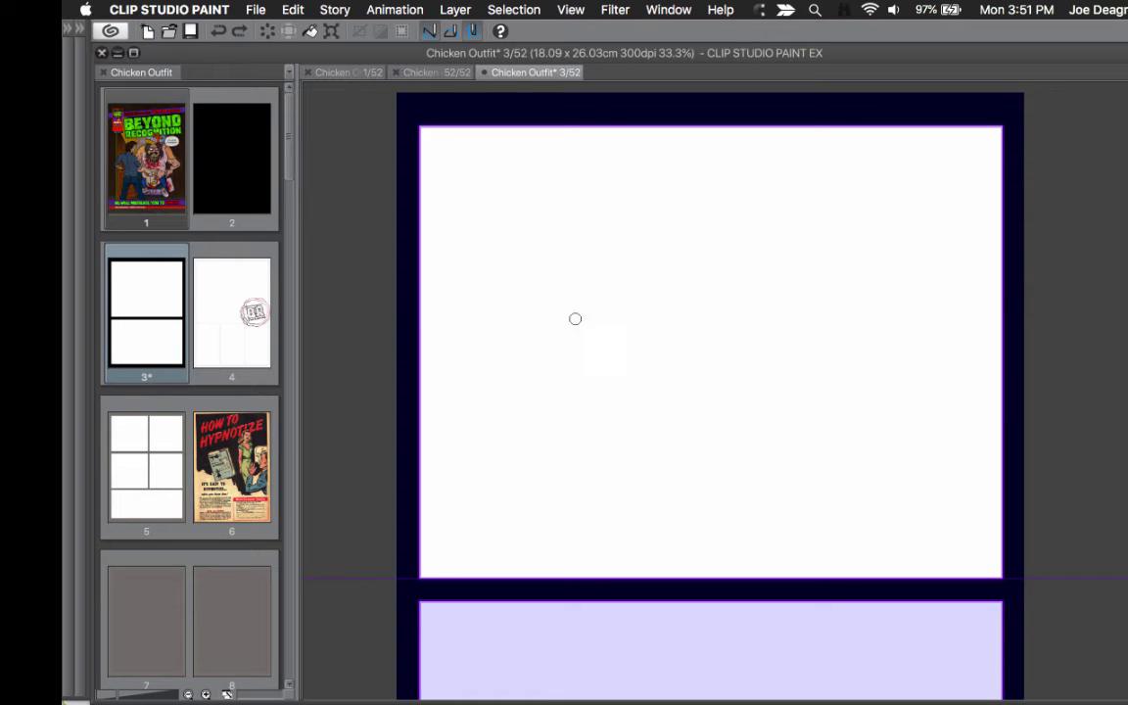
pyautogui.moveTo(487, 358)
pyautogui.mouseDown()
pyautogui.moveTo(687, 256)
pyautogui.moveTo(885, 466)
pyautogui.mouseUp()
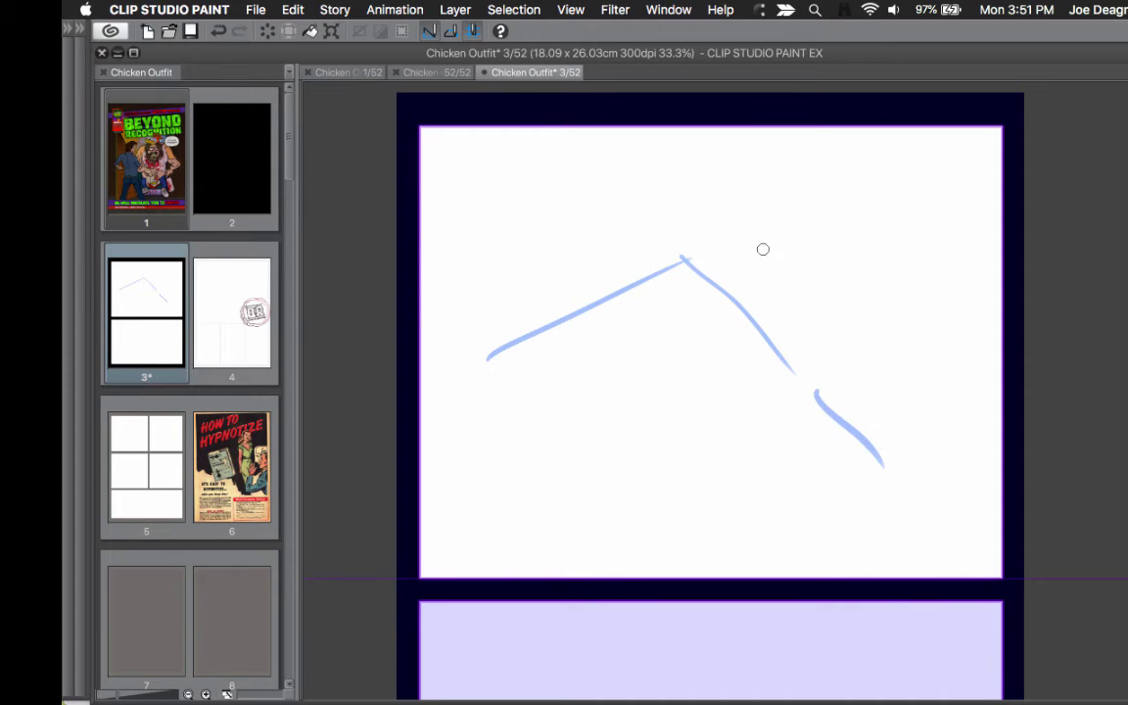
# Sketch a bushy tree shape with trunk strokes beside the peaked line, and extend that line to the panel's left border
pyautogui.moveTo(842, 192)
pyautogui.mouseDown()
pyautogui.moveTo(780, 194)
pyautogui.moveTo(796, 235)
pyautogui.moveTo(889, 359)
pyautogui.mouseUp()
pyautogui.moveTo(870, 208); pyautogui.dragTo(909, 211)
pyautogui.moveTo(913, 226)
pyautogui.mouseDown()
pyautogui.moveTo(845, 407)
pyautogui.moveTo(866, 430)
pyautogui.mouseUp()
pyautogui.moveTo(885, 361); pyautogui.dragTo(884, 440)
pyautogui.moveTo(486, 358); pyautogui.dragTo(422, 390)
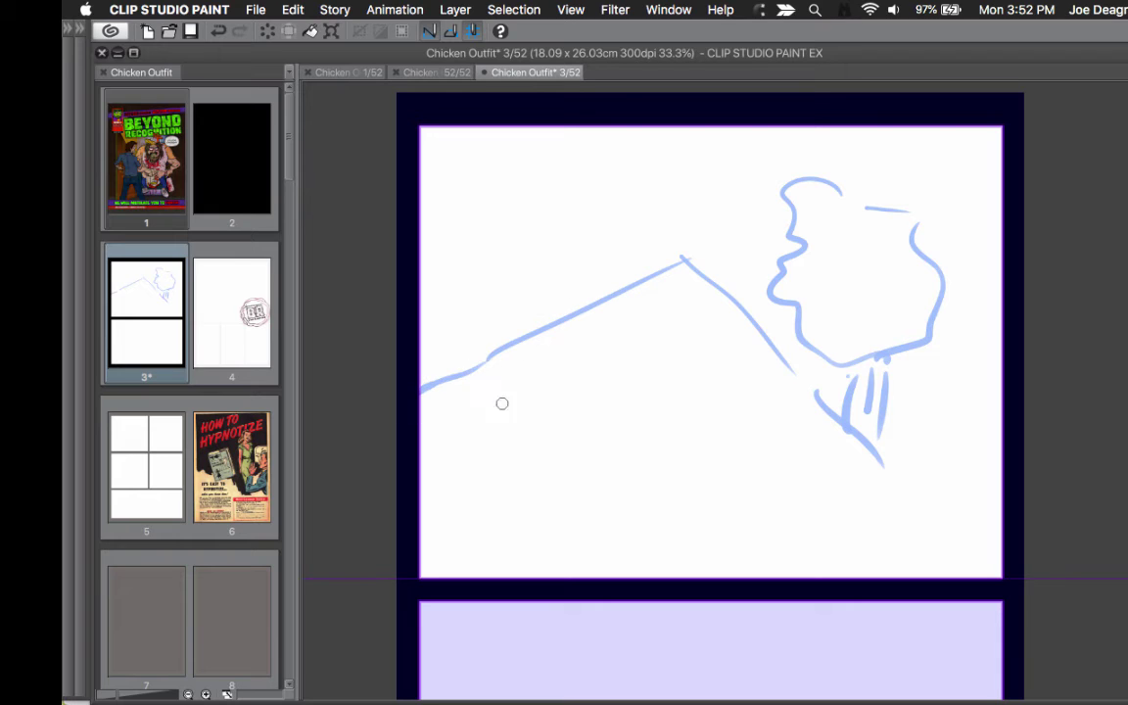
# Sketch a vertical corner line below the peak, slanted lines running down both sides of it, and a small box on the left one
pyautogui.moveTo(684, 262)
pyautogui.mouseDown()
pyautogui.moveTo(676, 358)
pyautogui.moveTo(478, 497)
pyautogui.mouseUp()
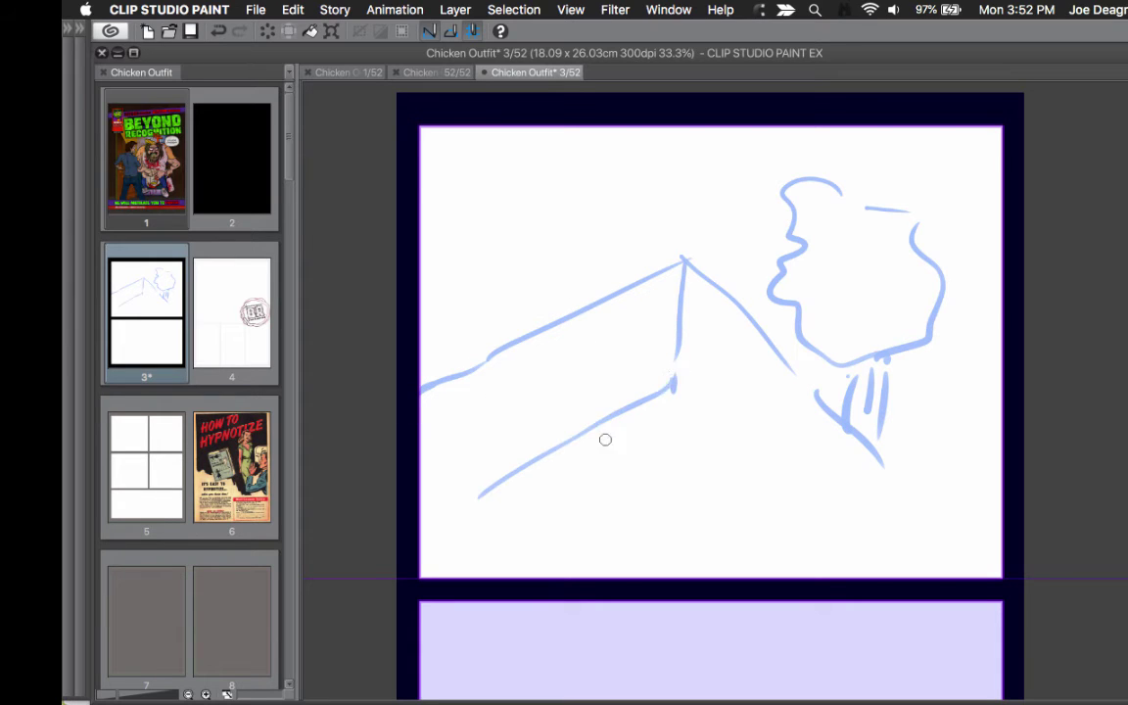
pyautogui.moveTo(674, 384); pyautogui.dragTo(807, 554)
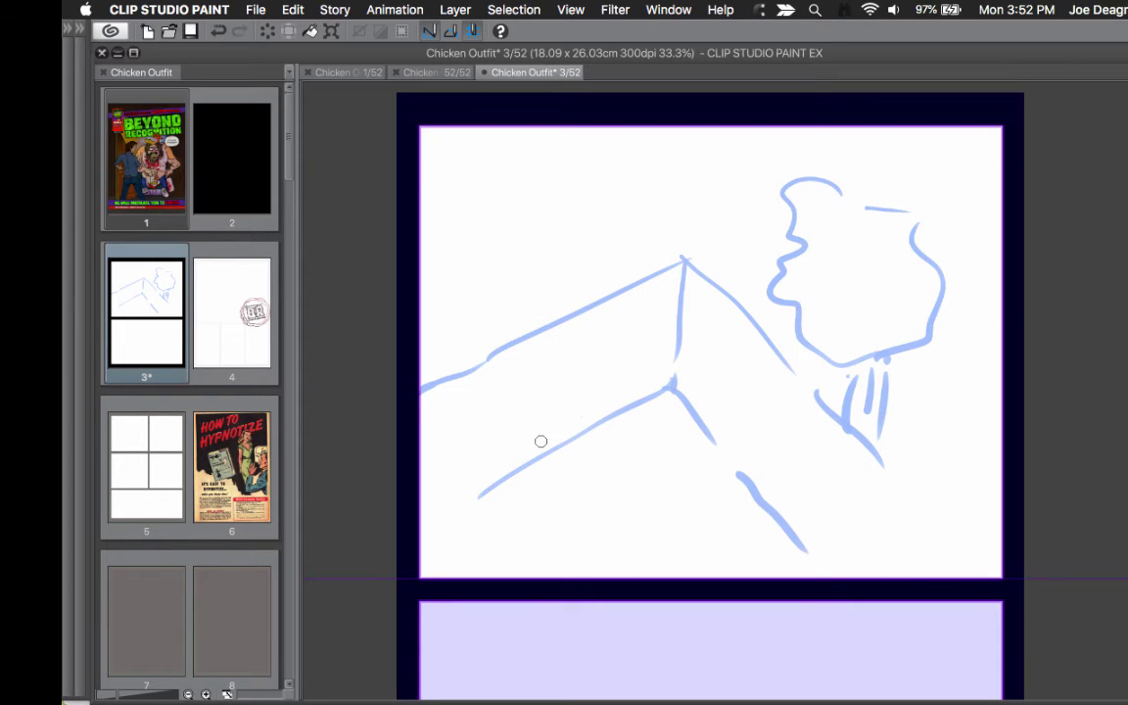
pyautogui.moveTo(536, 439); pyautogui.dragTo(627, 409)
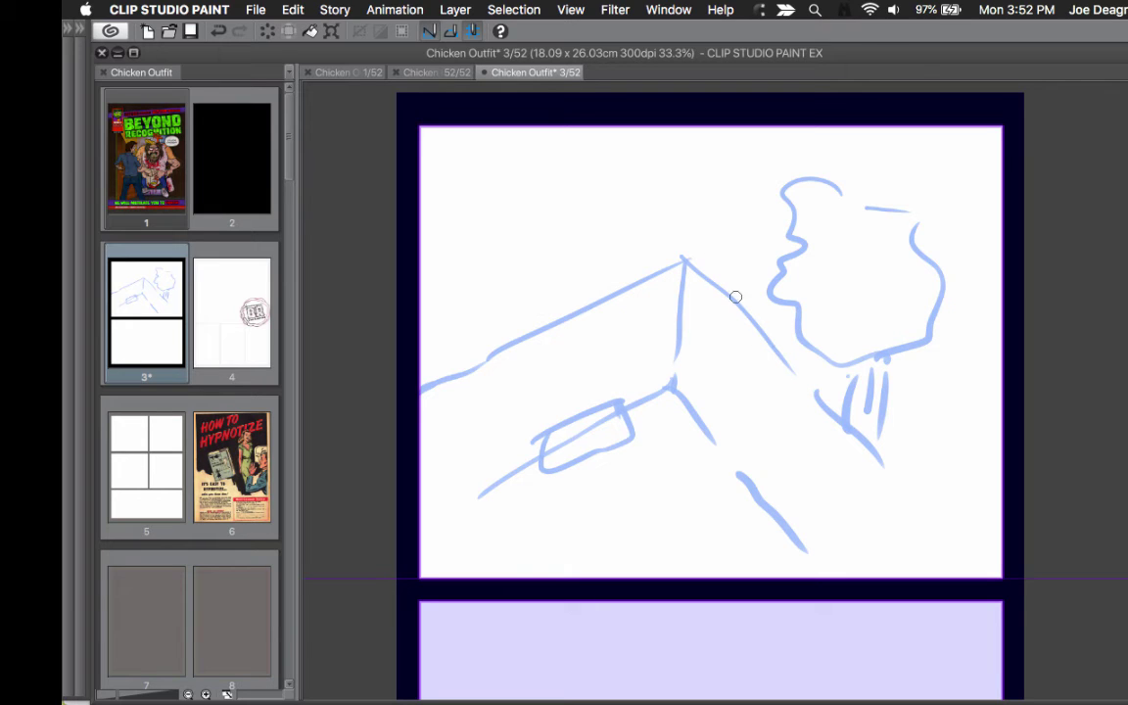
# Sketch lines from the peak towards the tree and a slanted window with crossing panes below them
pyautogui.moveTo(707, 200)
pyautogui.mouseDown()
pyautogui.moveTo(693, 260)
pyautogui.moveTo(790, 248)
pyautogui.moveTo(727, 380)
pyautogui.mouseUp()
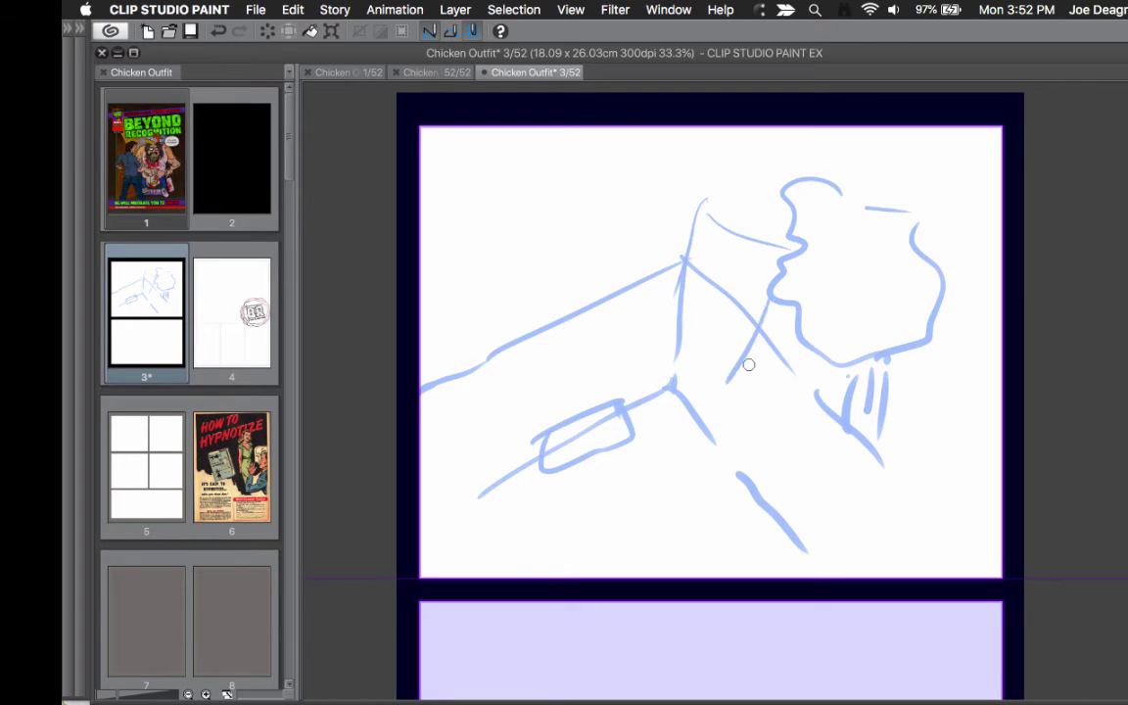
pyautogui.moveTo(770, 291)
pyautogui.mouseDown()
pyautogui.moveTo(831, 327)
pyautogui.moveTo(783, 445)
pyautogui.mouseUp()
pyautogui.moveTo(727, 381); pyautogui.dragTo(785, 440)
pyautogui.moveTo(808, 314); pyautogui.dragTo(760, 412)
pyautogui.moveTo(751, 355); pyautogui.dragTo(798, 391)
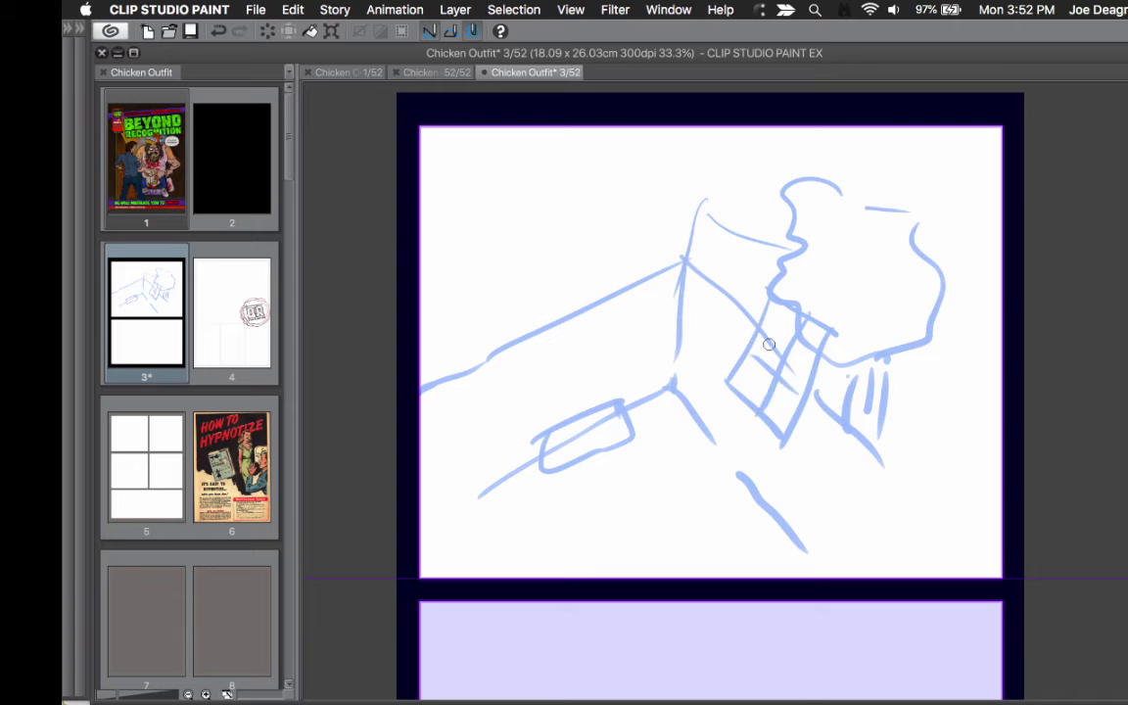
# Add a pane stroke to the slanted window, a long roofline from the panel's left border to the peak, and a small circle above it
pyautogui.moveTo(768, 333); pyautogui.dragTo(808, 365)
pyautogui.moveTo(421, 294); pyautogui.dragTo(671, 227)
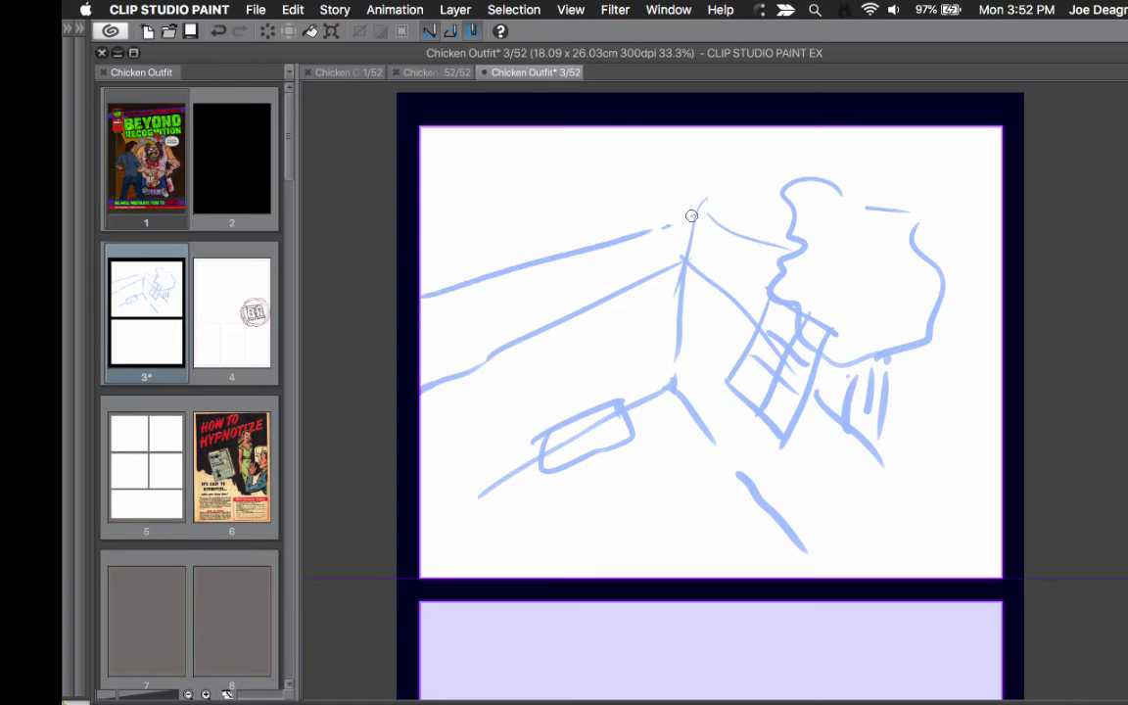
pyautogui.moveTo(504, 184); pyautogui.dragTo(501, 188)
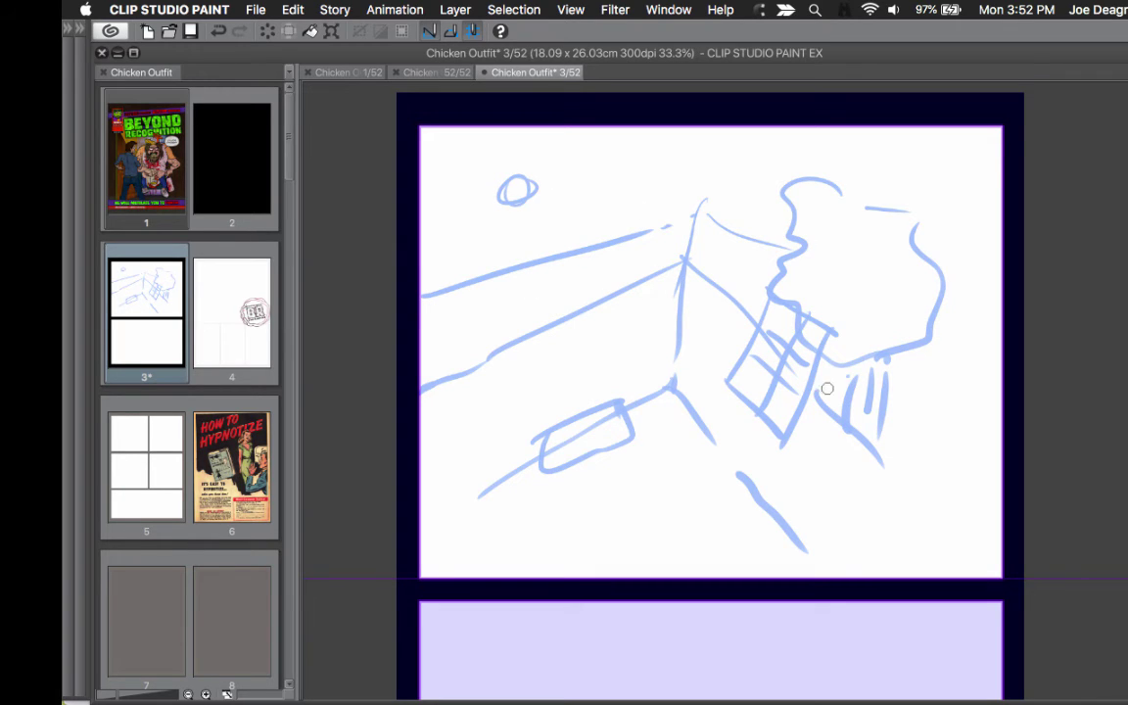
# Sketch a jagged outline below the building, its lower right edge with a small rounded shape, and a few dots beside it
pyautogui.moveTo(860, 433)
pyautogui.mouseDown()
pyautogui.moveTo(807, 425)
pyautogui.moveTo(789, 454)
pyautogui.moveTo(719, 481)
pyautogui.moveTo(688, 514)
pyautogui.moveTo(634, 518)
pyautogui.moveTo(609, 557)
pyautogui.moveTo(551, 578)
pyautogui.mouseUp()
pyautogui.moveTo(891, 472)
pyautogui.mouseDown()
pyautogui.moveTo(909, 484)
pyautogui.moveTo(801, 564)
pyautogui.mouseUp()
pyautogui.moveTo(888, 517)
pyautogui.mouseDown()
pyautogui.moveTo(884, 538)
pyautogui.moveTo(915, 549)
pyautogui.mouseUp()
pyautogui.click(935, 538)
pyautogui.click(950, 519)
pyautogui.click(969, 442)
# Fill the jagged shape in the panel's lower part with slanted strokes running down to its lower edge
pyautogui.moveTo(732, 490)
pyautogui.mouseDown()
pyautogui.moveTo(766, 573)
pyautogui.moveTo(736, 573)
pyautogui.mouseUp()
pyautogui.moveTo(664, 517); pyautogui.dragTo(693, 576)
pyautogui.moveTo(799, 460); pyautogui.dragTo(837, 519)
pyautogui.moveTo(838, 461); pyautogui.dragTo(861, 499)
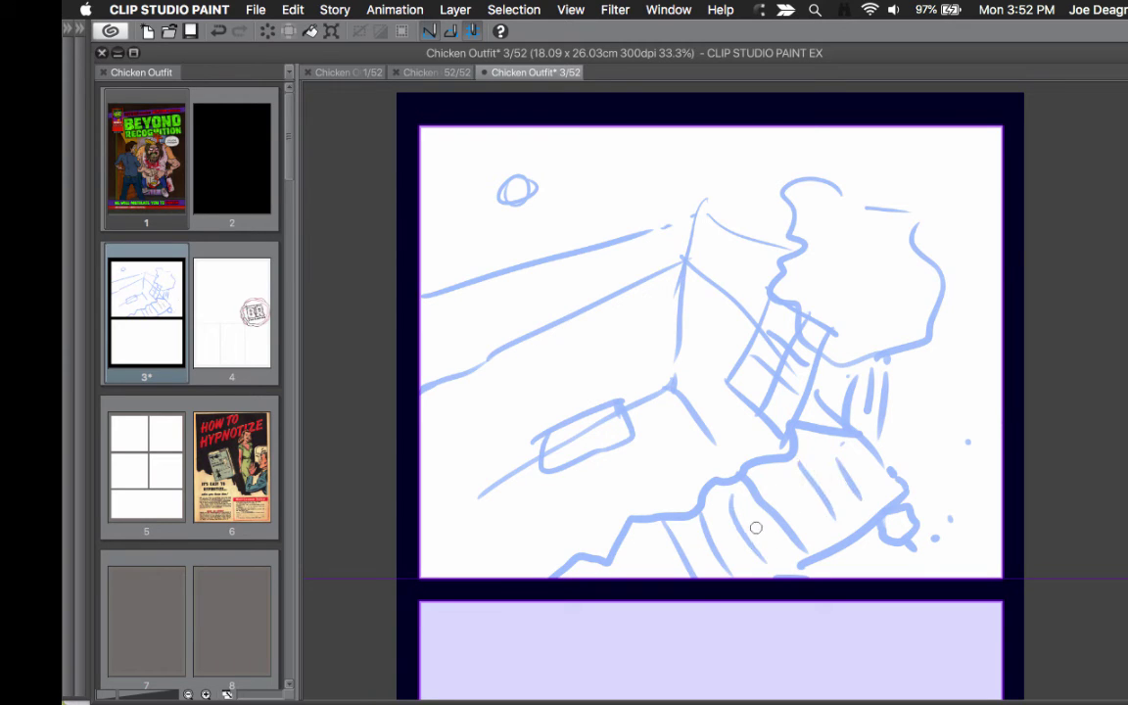
pyautogui.moveTo(644, 532); pyautogui.dragTo(667, 570)
pyautogui.click(637, 578)
# Draw an oval inside the slanted sign box and slanted strokes from the box down to the jagged outline
pyautogui.moveTo(654, 392); pyautogui.dragTo(687, 490)
pyautogui.moveTo(543, 445)
pyautogui.mouseDown()
pyautogui.moveTo(602, 439)
pyautogui.moveTo(585, 553)
pyautogui.mouseUp()
pyautogui.moveTo(609, 411)
pyautogui.mouseDown()
pyautogui.moveTo(588, 418)
pyautogui.moveTo(608, 498)
pyautogui.mouseUp()
pyautogui.moveTo(613, 453); pyautogui.dragTo(627, 507)
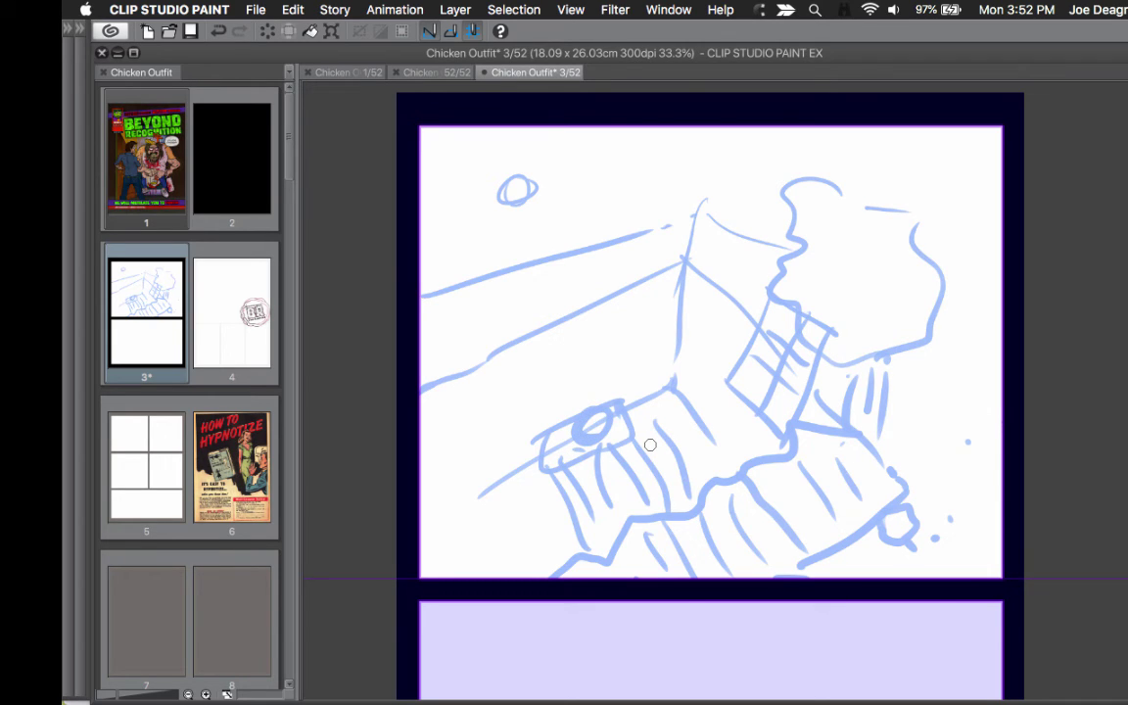
# Sketch a window with crossing panes on the building's left wall, above the sign box
pyautogui.moveTo(569, 315)
pyautogui.mouseDown()
pyautogui.moveTo(639, 318)
pyautogui.moveTo(658, 365)
pyautogui.mouseUp()
pyautogui.moveTo(610, 307); pyautogui.dragTo(625, 380)
pyautogui.moveTo(576, 342)
pyautogui.mouseDown()
pyautogui.moveTo(600, 365)
pyautogui.moveTo(649, 355)
pyautogui.mouseUp()
# Sketch a second window with crossing panes on the left wall, cut off by the panel's left border
pyautogui.moveTo(460, 376)
pyautogui.mouseDown()
pyautogui.moveTo(475, 441)
pyautogui.moveTo(424, 458)
pyautogui.mouseUp()
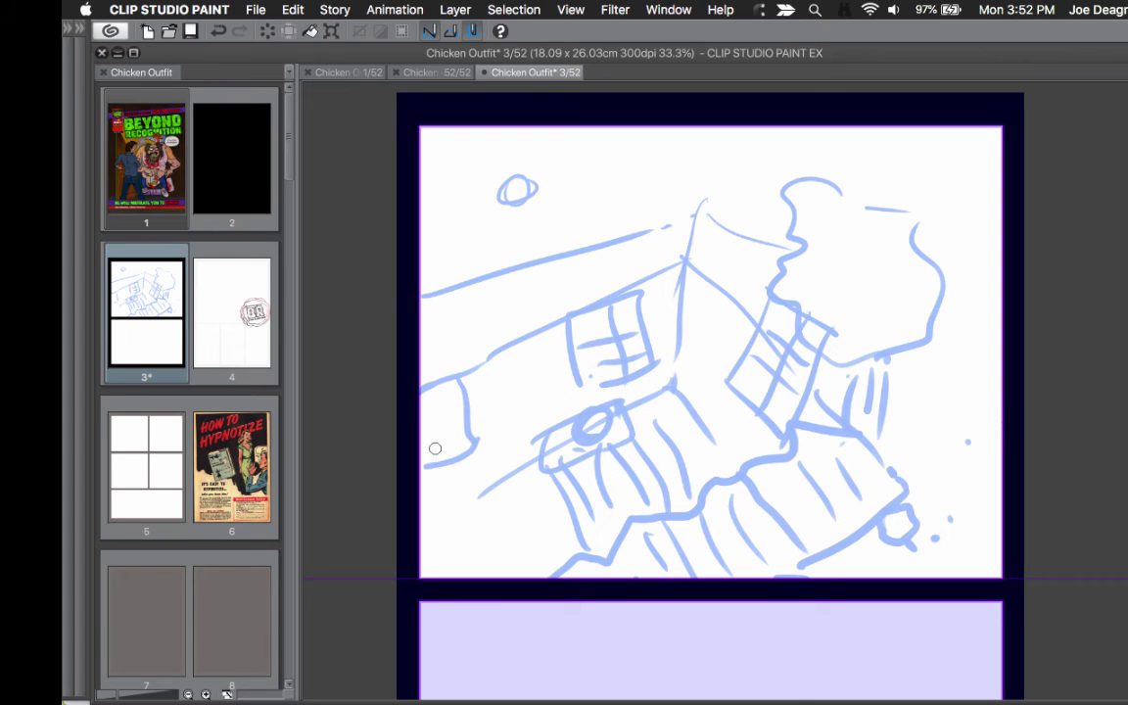
pyautogui.moveTo(424, 388); pyautogui.dragTo(463, 374)
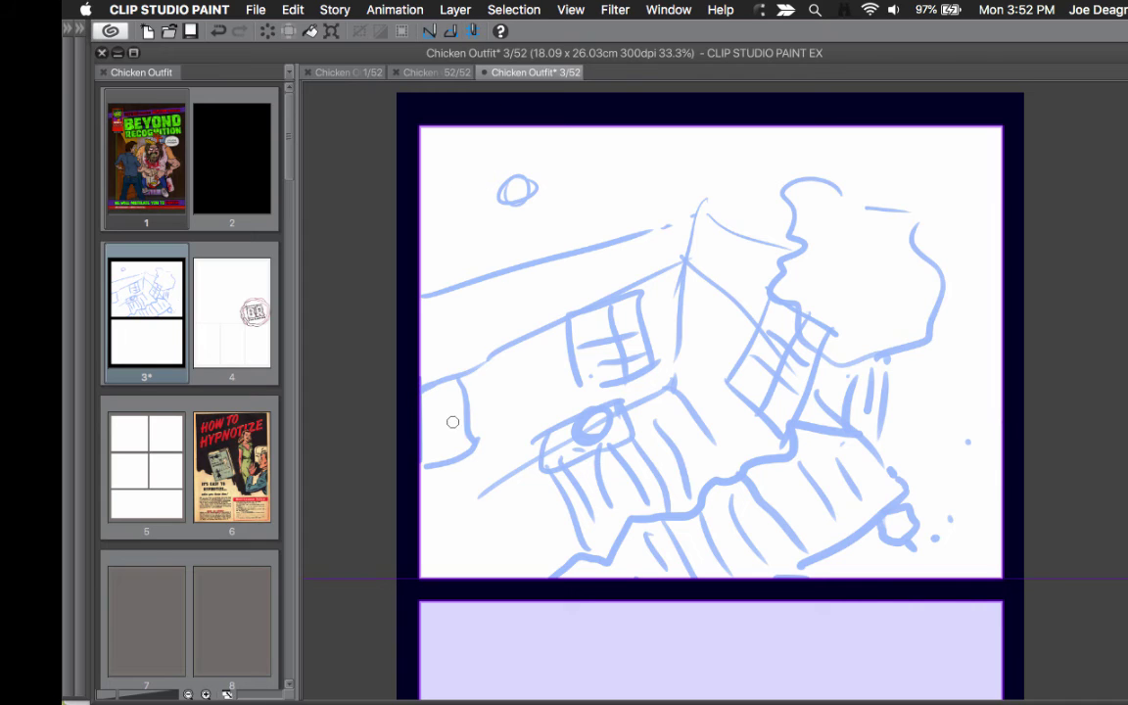
pyautogui.moveTo(452, 422)
pyautogui.mouseDown()
pyautogui.moveTo(421, 423)
pyautogui.moveTo(442, 395)
pyautogui.moveTo(465, 407)
pyautogui.mouseUp()
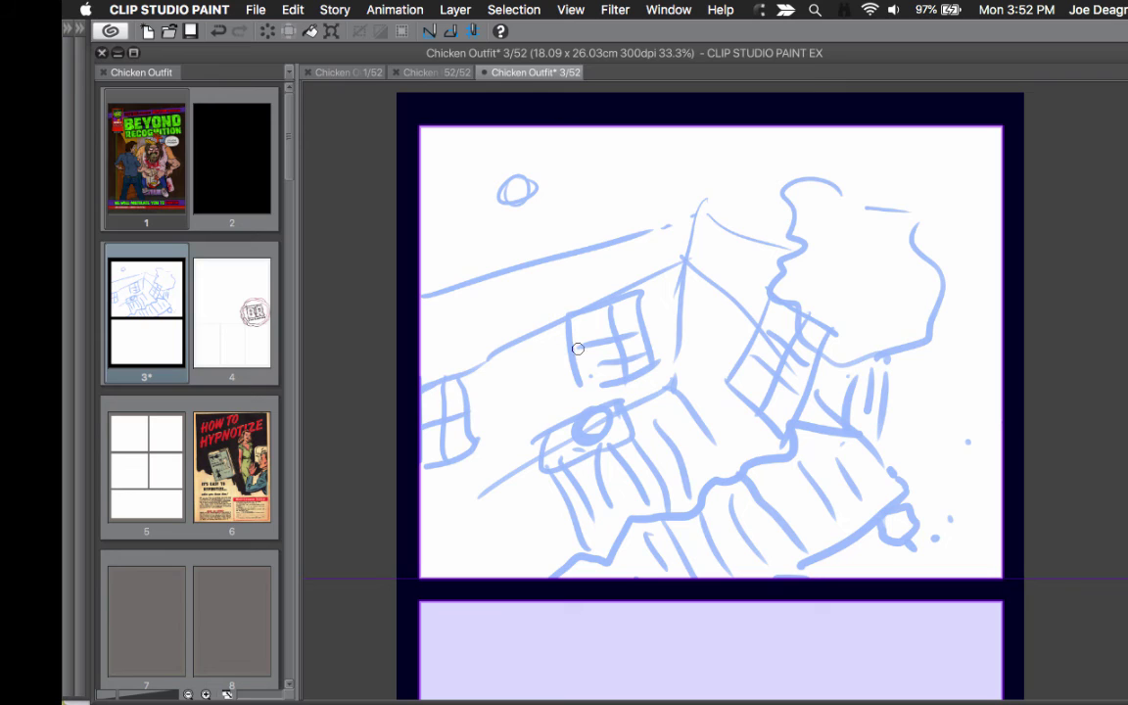
# Sketch a small boxy shape with short thick dashes beneath it, just left of the sign box
pyautogui.moveTo(477, 489); pyautogui.dragTo(485, 517)
pyautogui.moveTo(471, 484)
pyautogui.mouseDown()
pyautogui.moveTo(536, 481)
pyautogui.moveTo(542, 498)
pyautogui.mouseUp()
pyautogui.moveTo(516, 506)
pyautogui.mouseDown()
pyautogui.moveTo(563, 553)
pyautogui.moveTo(518, 534)
pyautogui.mouseUp()
pyautogui.moveTo(504, 545); pyautogui.dragTo(520, 548)
pyautogui.moveTo(528, 548)
pyautogui.mouseDown()
pyautogui.moveTo(545, 541)
pyautogui.moveTo(530, 552)
pyautogui.mouseUp()
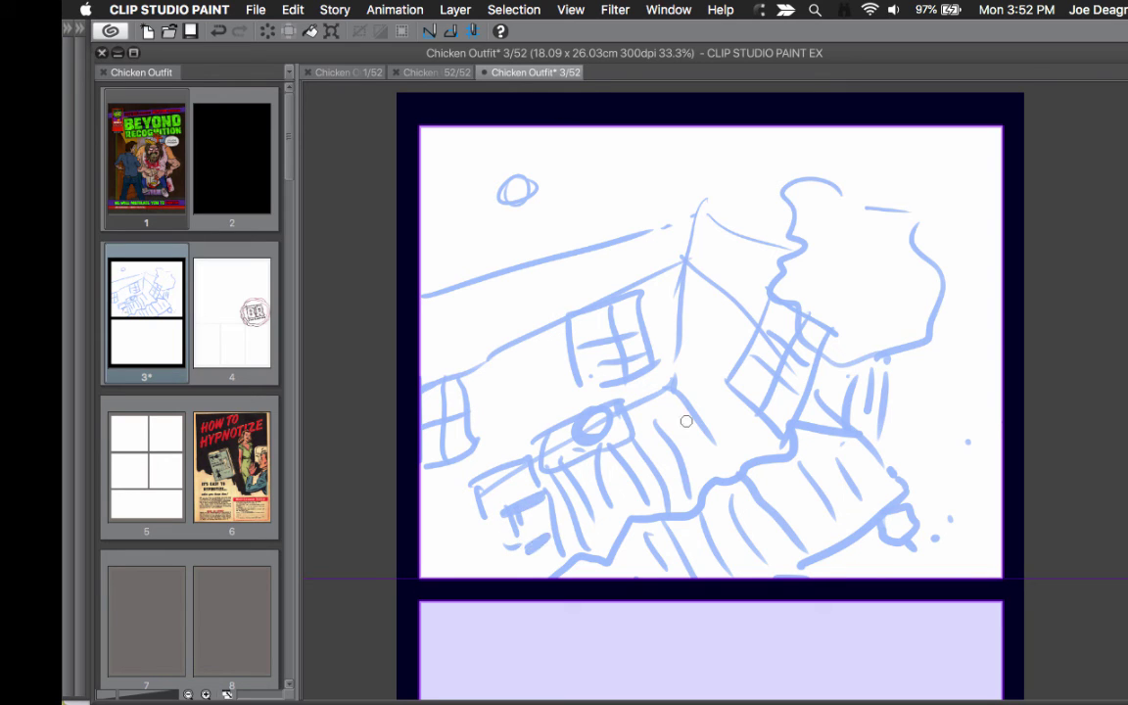
# Sketch a small divided window frame right of the sign box and a jagged line across the panel's lower left corner
pyautogui.moveTo(666, 423); pyautogui.dragTo(676, 471)
pyautogui.moveTo(699, 417); pyautogui.dragTo(731, 464)
pyautogui.moveTo(417, 522)
pyautogui.mouseDown()
pyautogui.moveTo(438, 561)
pyautogui.moveTo(473, 578)
pyautogui.mouseUp()
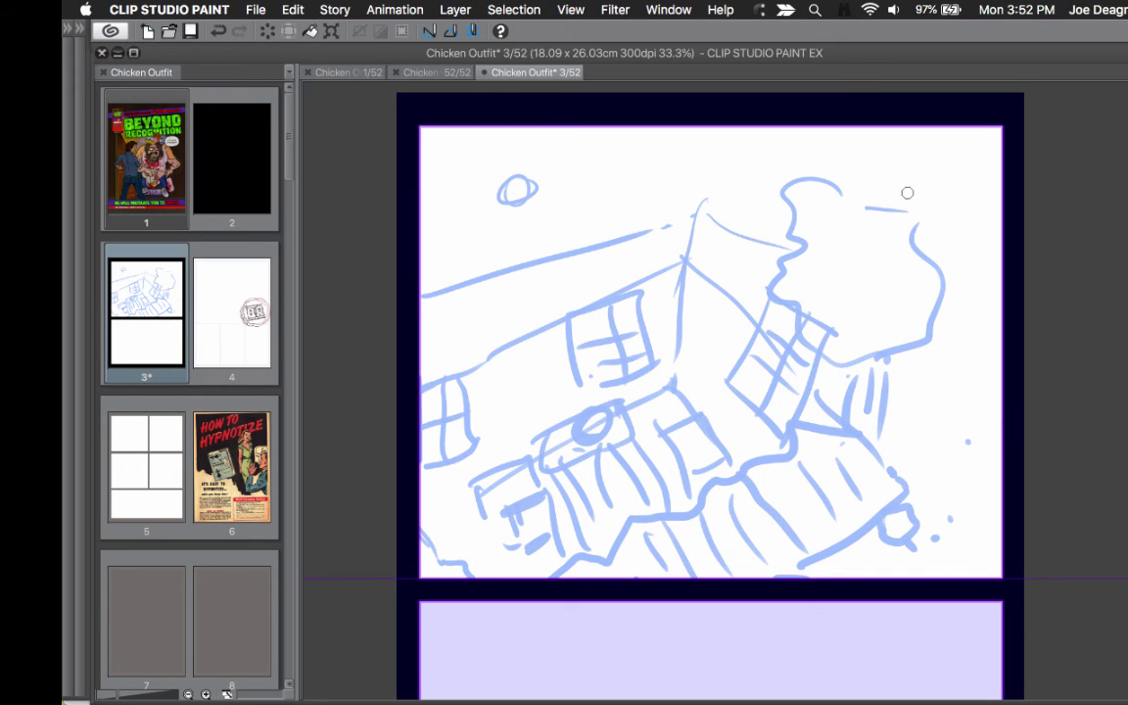
# Draw a circle in the panel's upper right, scribble out the old left circle, and draw long lines to the left and lower borders
pyautogui.moveTo(930, 181); pyautogui.dragTo(928, 179)
pyautogui.moveTo(509, 166)
pyautogui.mouseDown()
pyautogui.moveTo(489, 201)
pyautogui.moveTo(556, 193)
pyautogui.mouseUp()
pyautogui.moveTo(926, 159)
pyautogui.mouseDown()
pyautogui.moveTo(629, 171)
pyautogui.moveTo(421, 196)
pyautogui.mouseUp()
pyautogui.moveTo(952, 235); pyautogui.dragTo(842, 578)
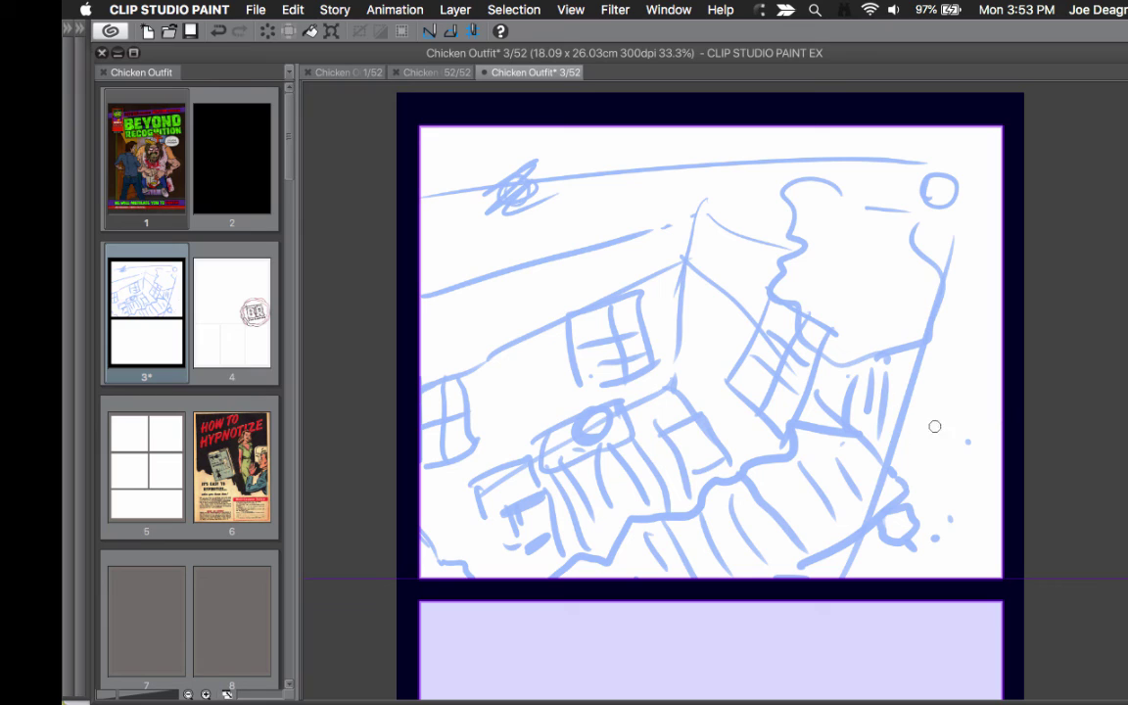
# Sketch a small cloud-shaped object above the roofline with a dotted trail leading right past the peak
pyautogui.moveTo(475, 247)
pyautogui.mouseDown()
pyautogui.moveTo(502, 227)
pyautogui.moveTo(531, 235)
pyautogui.moveTo(497, 263)
pyautogui.moveTo(461, 235)
pyautogui.moveTo(508, 203)
pyautogui.moveTo(548, 224)
pyautogui.moveTo(608, 212)
pyautogui.mouseUp()
pyautogui.moveTo(619, 209); pyautogui.dragTo(656, 204)
pyautogui.moveTo(669, 203); pyautogui.dragTo(722, 203)
pyautogui.moveTo(733, 203); pyautogui.dragTo(740, 210)
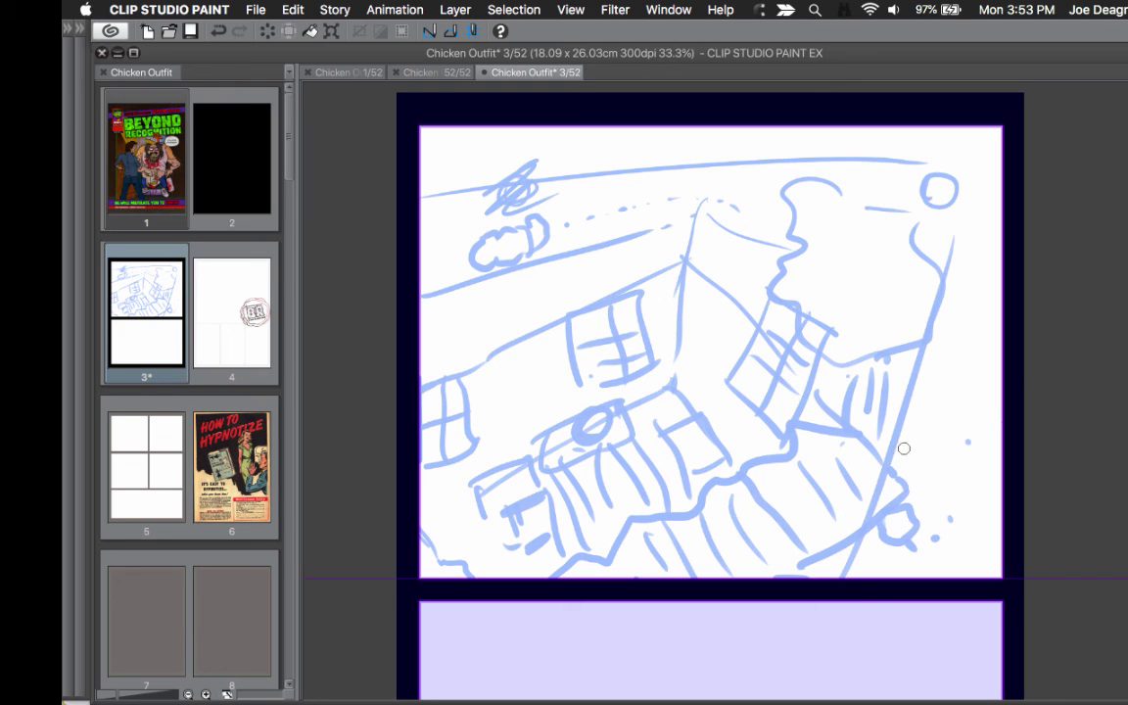
# Sketch a rounded object on the long slanted line with a dotted trail rising above it, and save the page
pyautogui.moveTo(910, 421)
pyautogui.mouseDown()
pyautogui.moveTo(903, 467)
pyautogui.moveTo(927, 422)
pyautogui.moveTo(903, 424)
pyautogui.moveTo(898, 452)
pyautogui.moveTo(950, 433)
pyautogui.mouseUp()
pyautogui.click(958, 389)
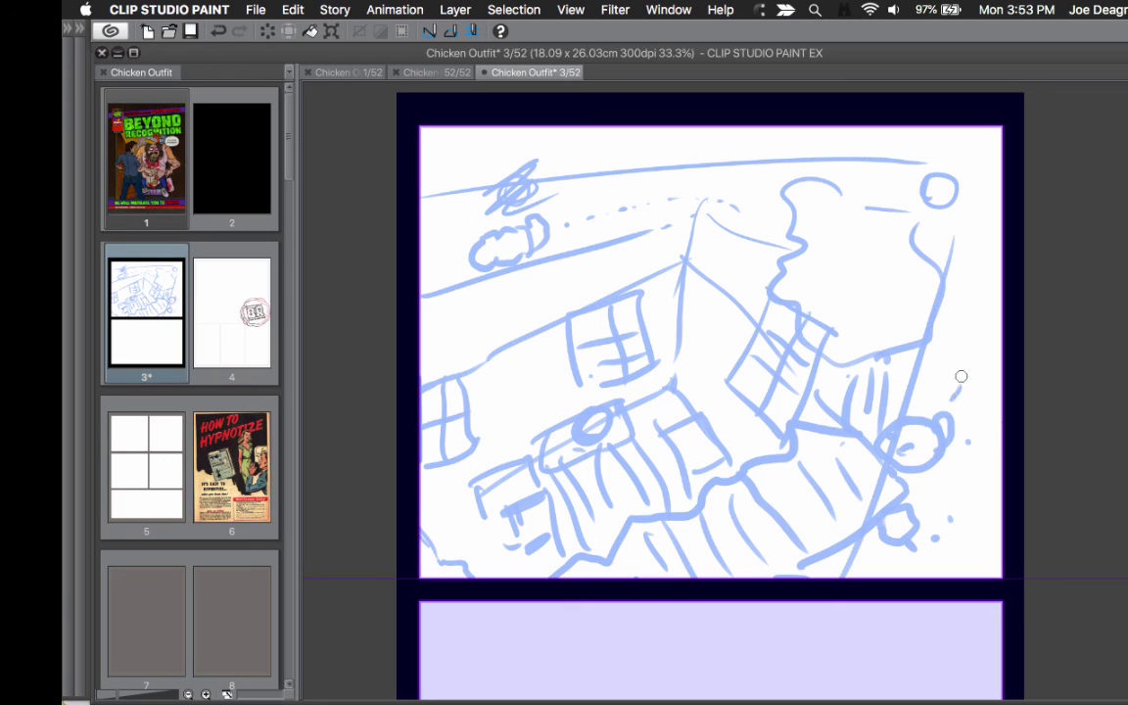
pyautogui.click(965, 369)
pyautogui.click(969, 345)
pyautogui.click(971, 315)
pyautogui.press('super+s')
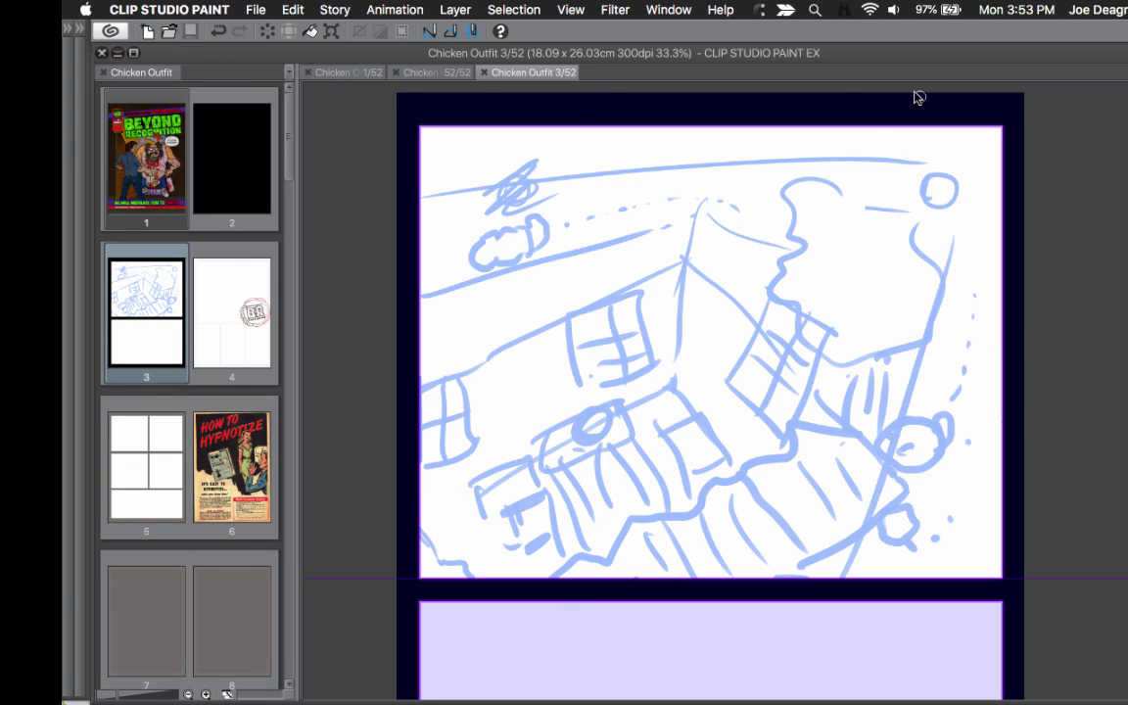
pyautogui.press('super+Tab')
pyautogui.press('super+Tab')
pyautogui.press('super+Tab')
pyautogui.press('super+Tab')
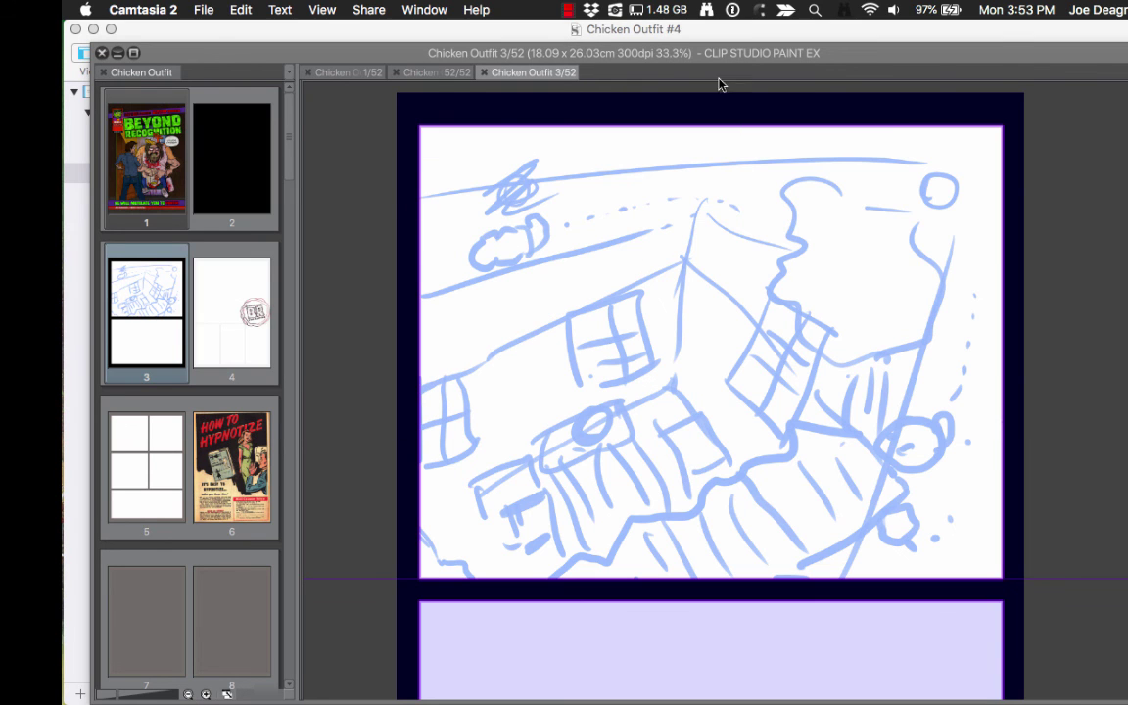
pyautogui.click(568, 10)
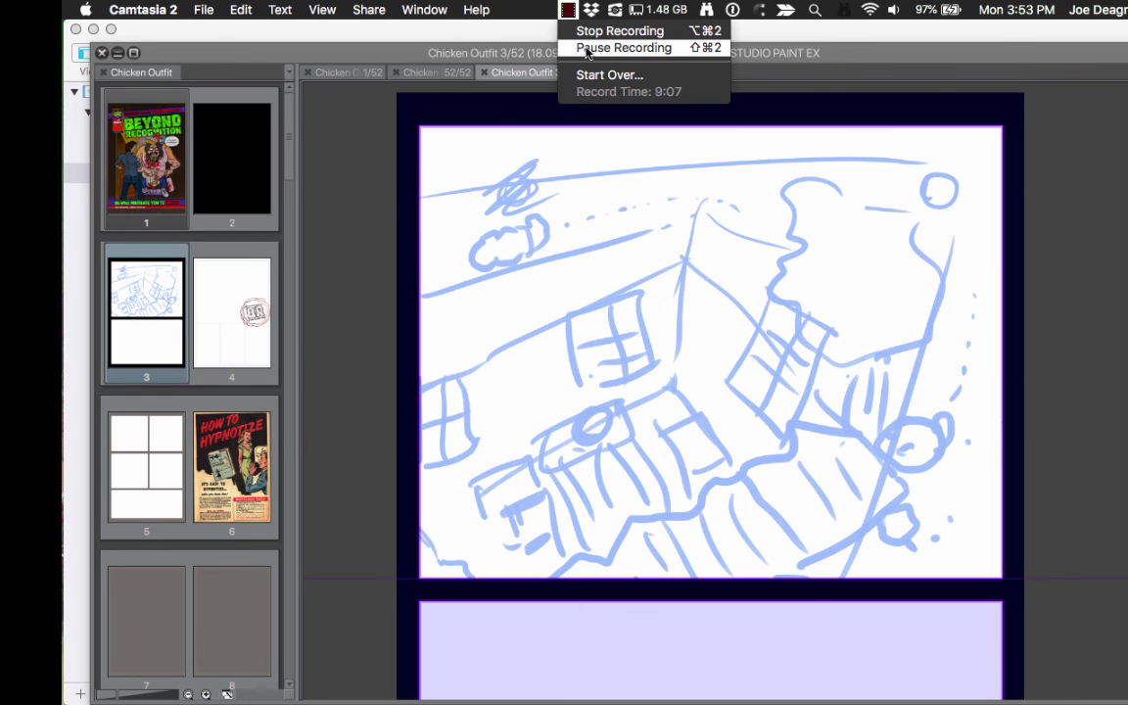